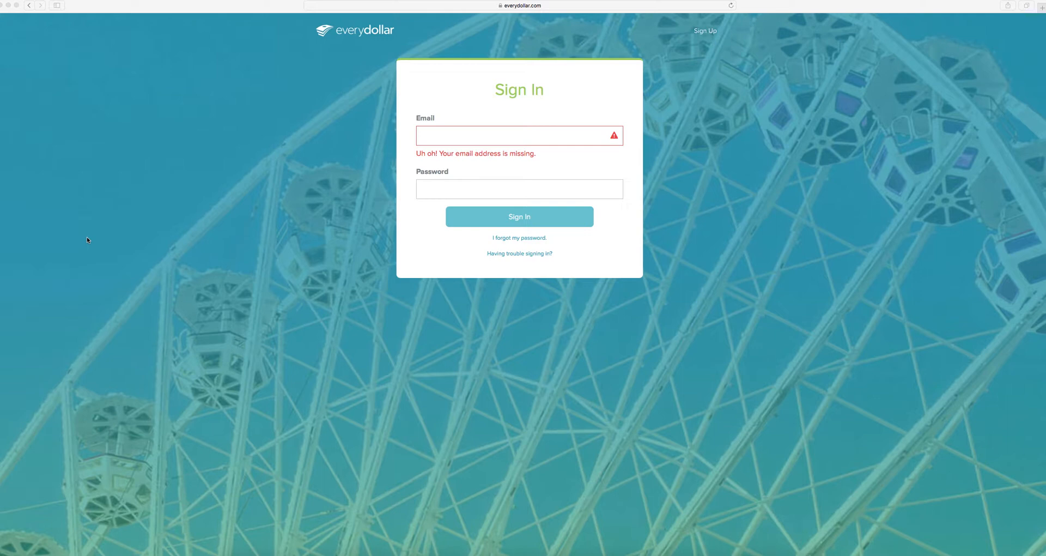
# - Sign in with the account e-mail and password, declining Safari's offer to save the password
pyautogui.click(502, 136)
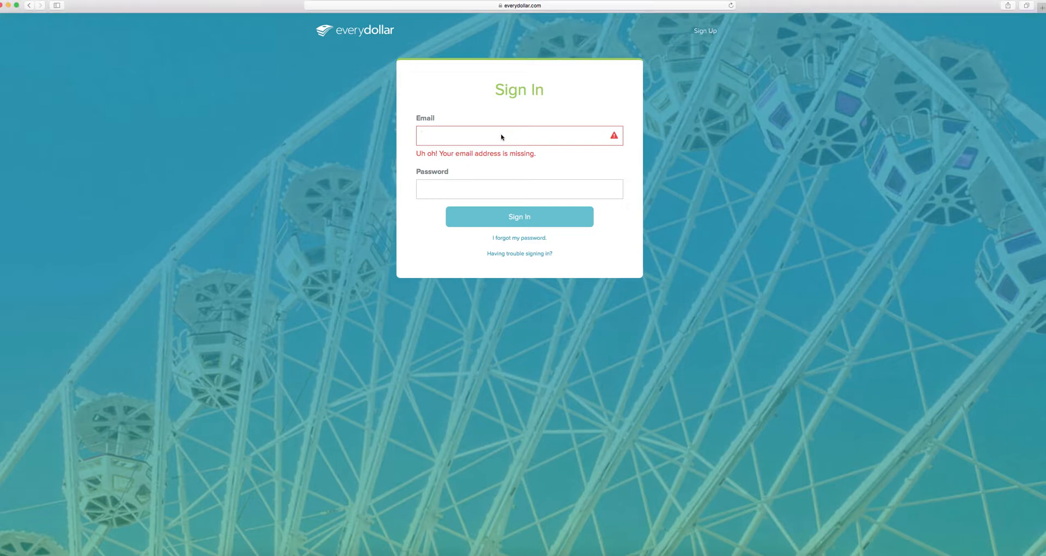
pyautogui.press('Tab')
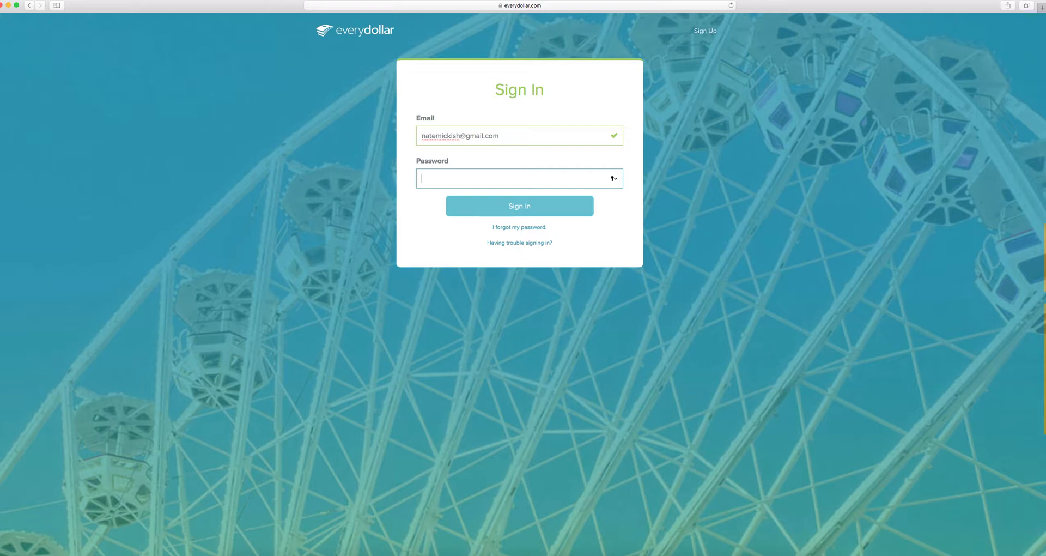
pyautogui.write('••••••••')
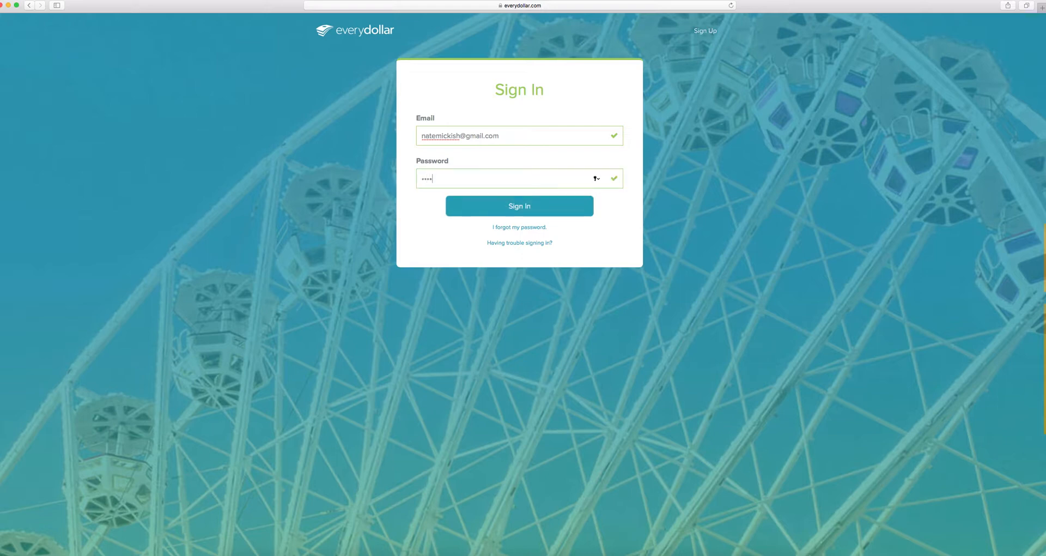
pyautogui.write('••')
pyautogui.press('Return')
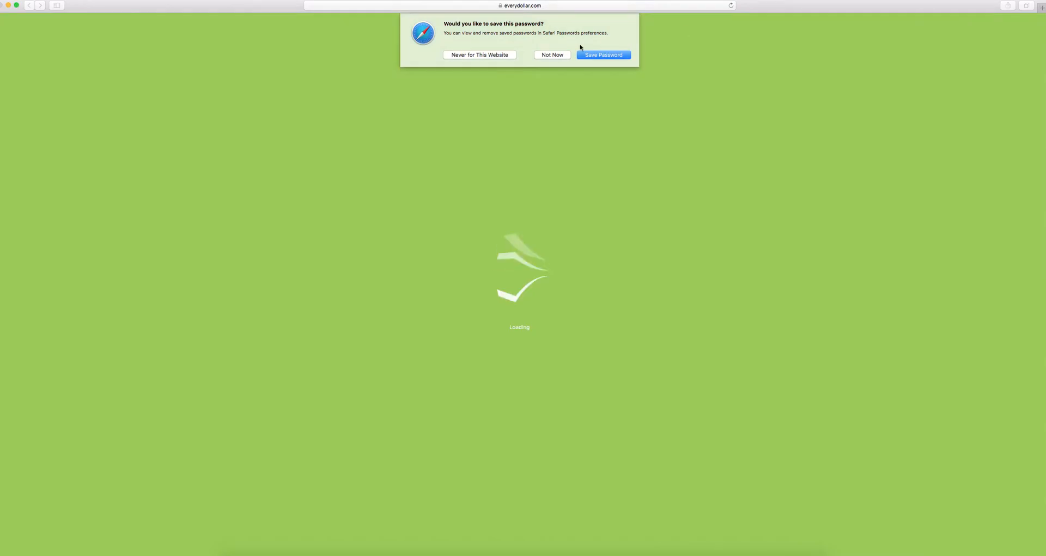
pyautogui.click(552, 55)
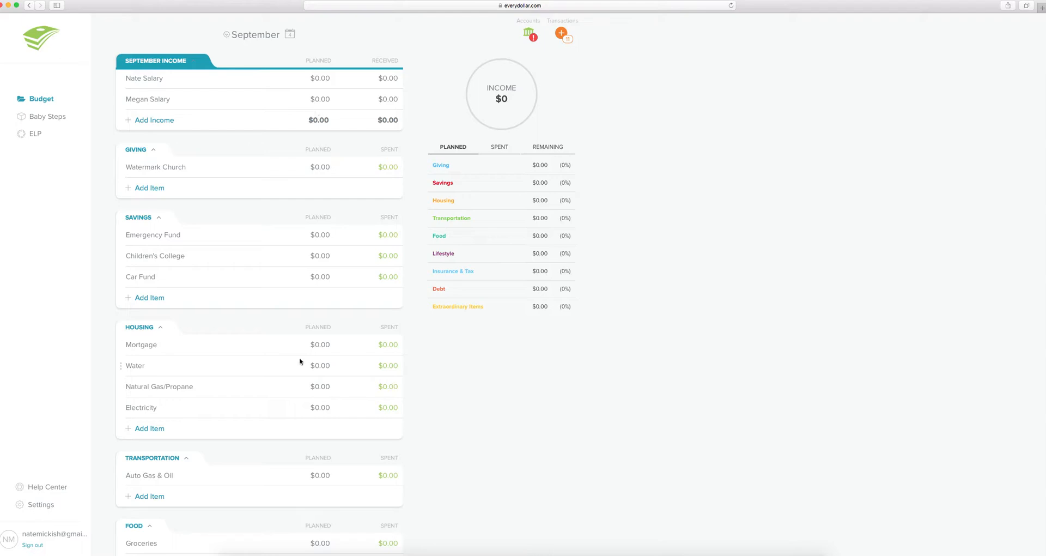
# - Go to Settings to view the profile, Plus membership and payment details
pyautogui.click(46, 505)
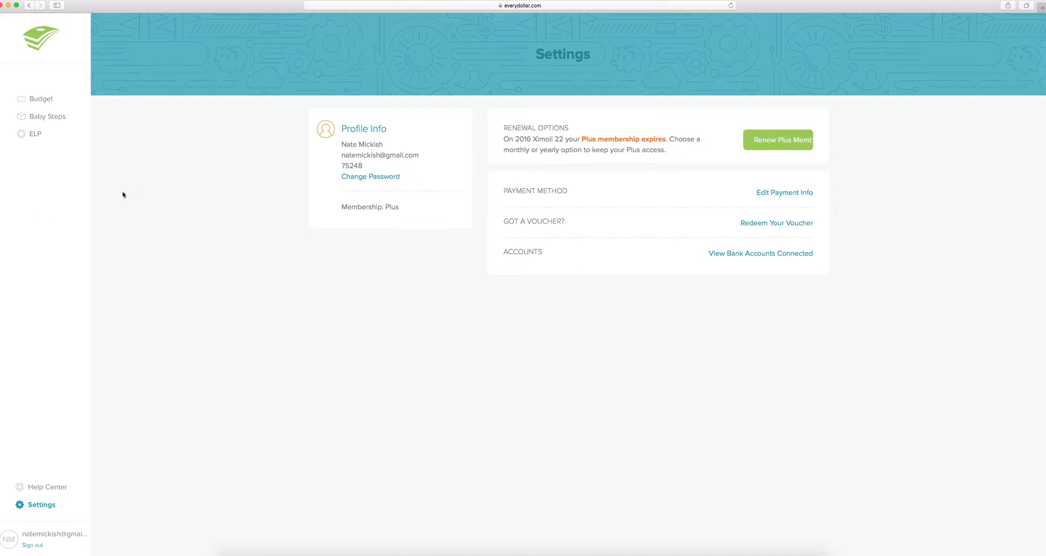
# - Open the Help Center in a new tab and read Getting Started With EveryDollar
pyautogui.click(60, 489)
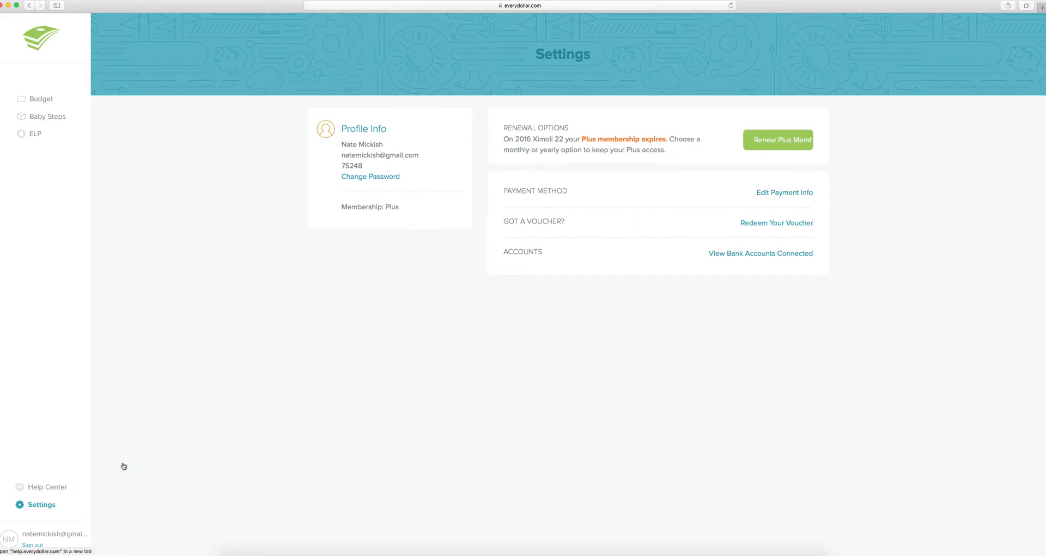
pyautogui.click(122, 465)
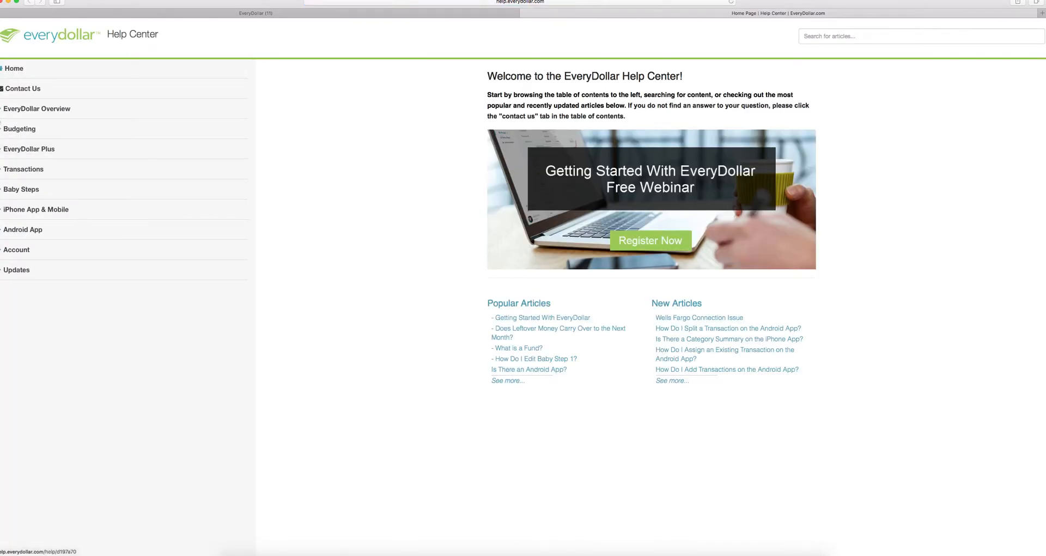
pyautogui.click(5, 109)
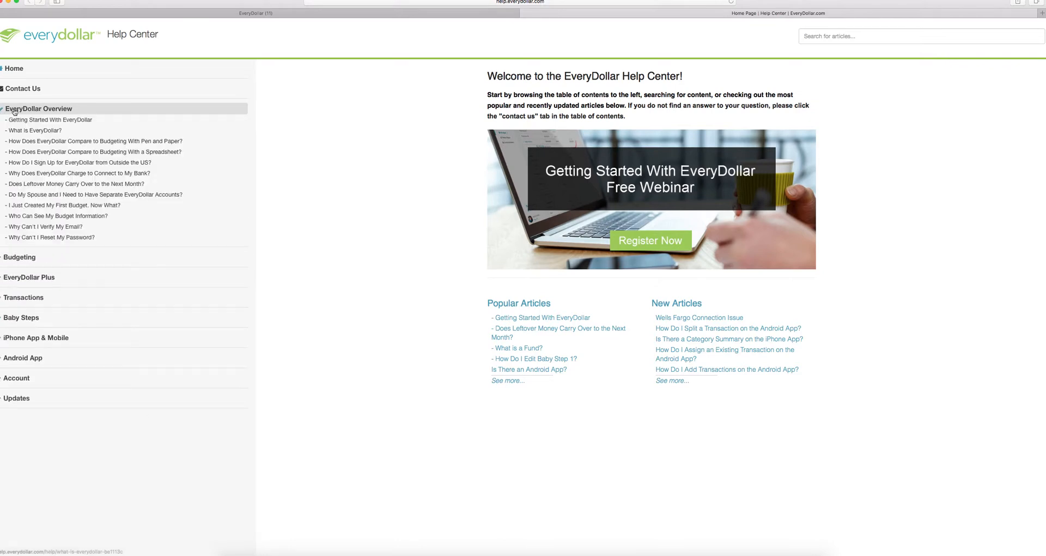
pyautogui.click(37, 121)
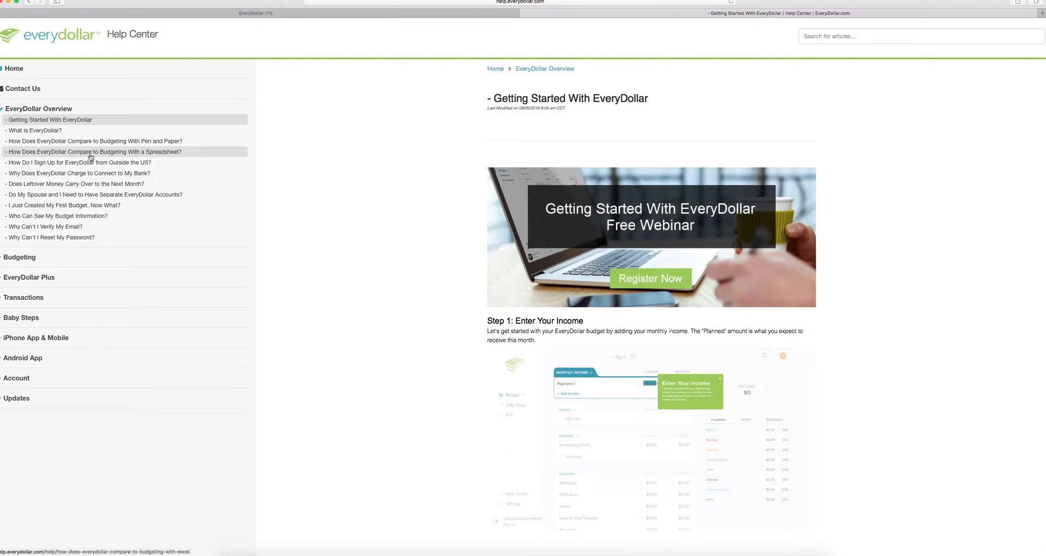
# - Browse the Budgeting articles, then switch back to the EveryDollar settings tab
pyautogui.click(3, 258)
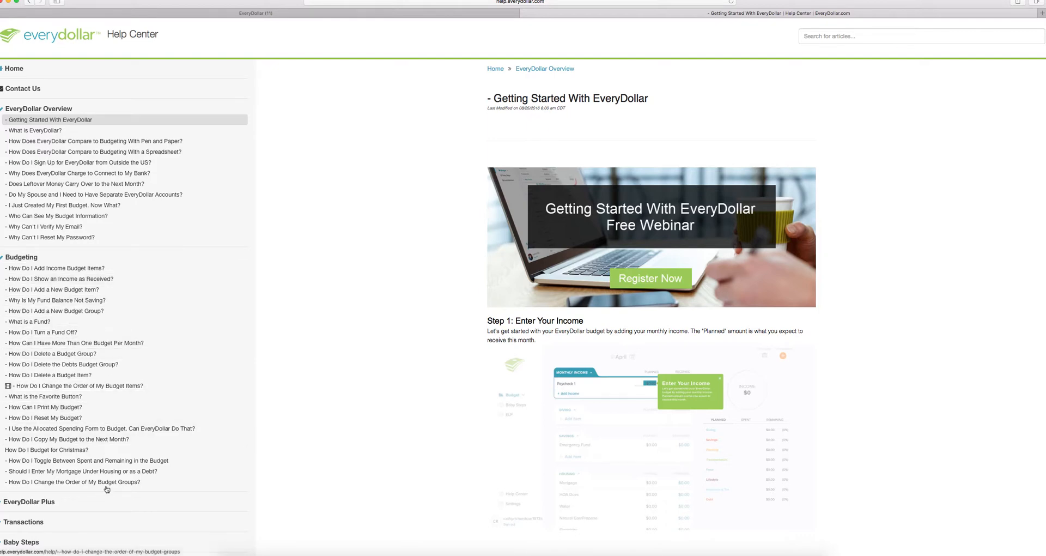
pyautogui.click(2, 260)
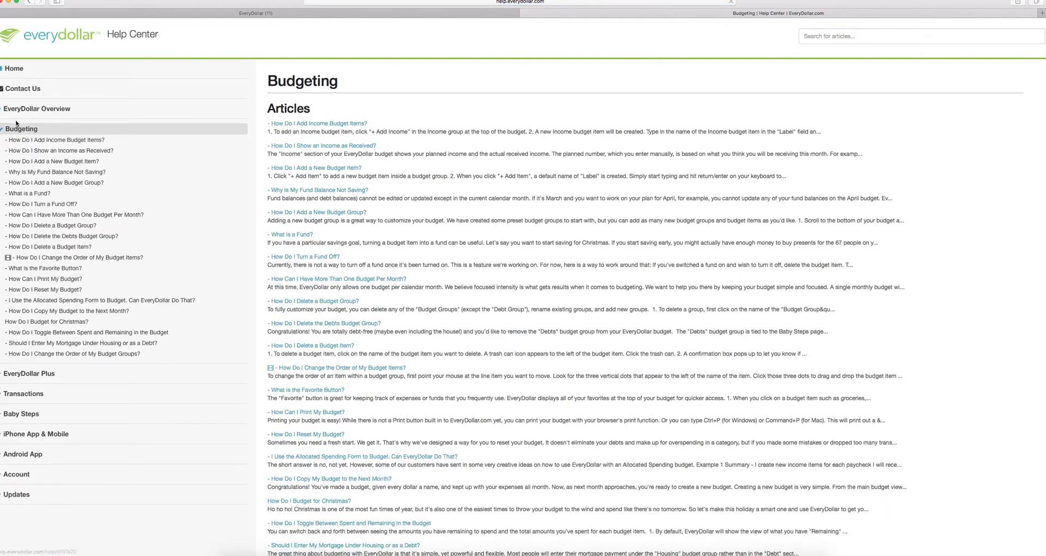
pyautogui.click(7, 130)
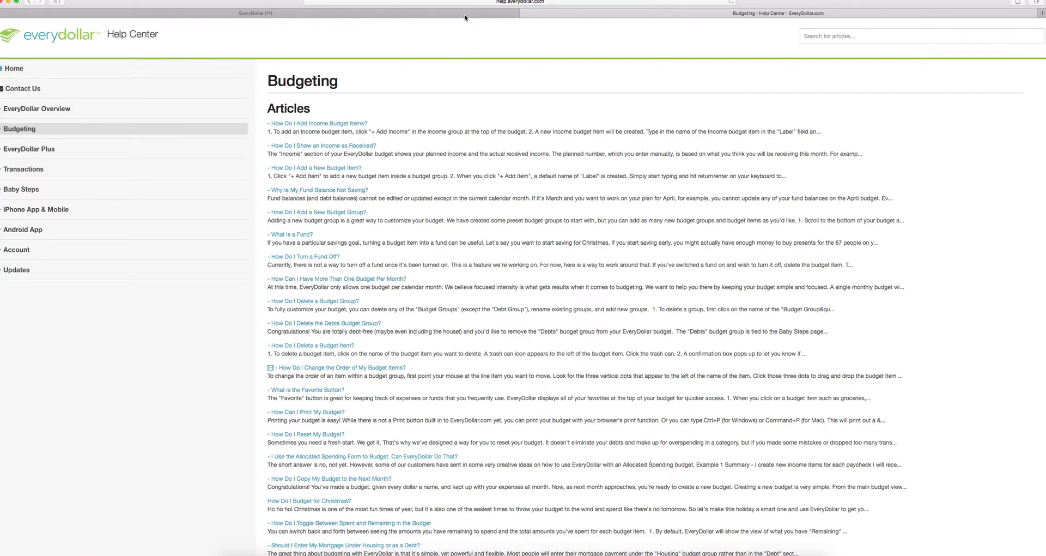
pyautogui.click(191, 15)
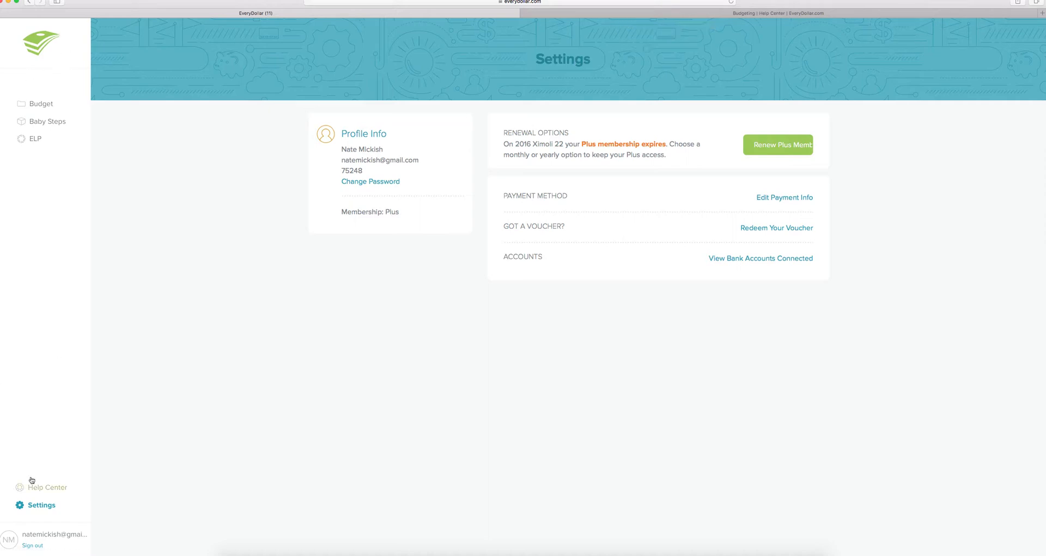
# - Open Baby Steps and look through Steps 1–7 down to Build Wealth & Give
pyautogui.click(47, 127)
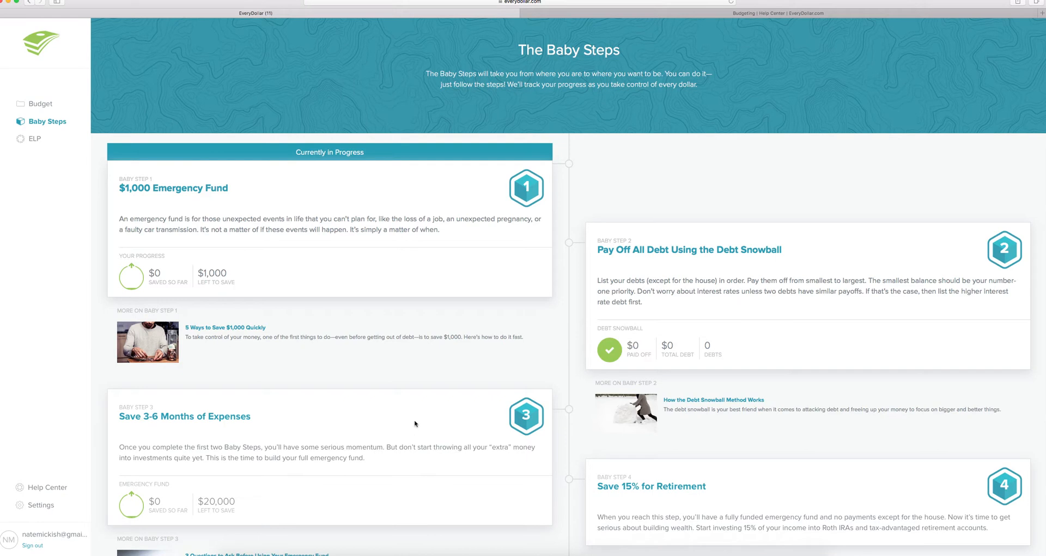
pyautogui.scroll(-5, 416, 423)
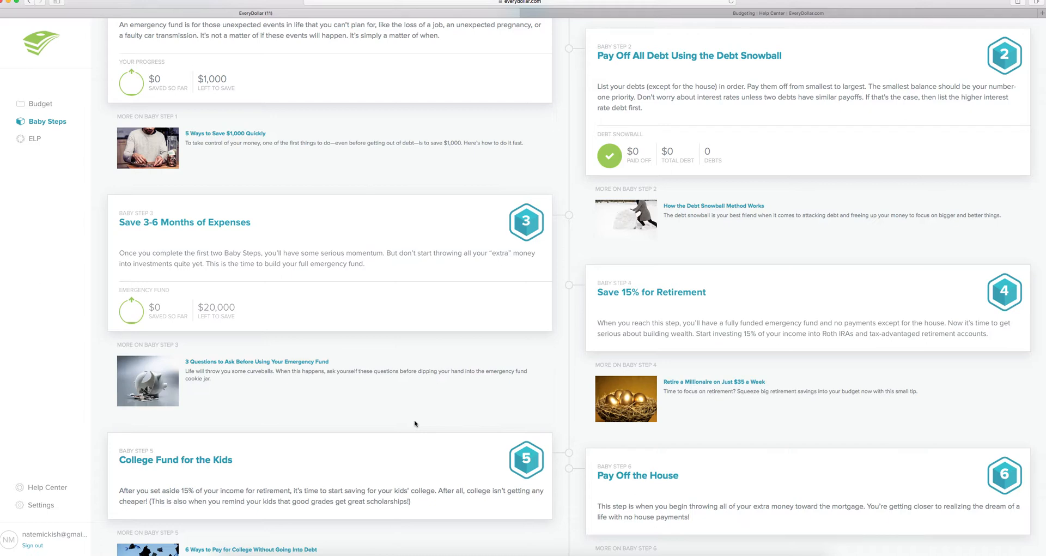
pyautogui.scroll(-5, 415, 424)
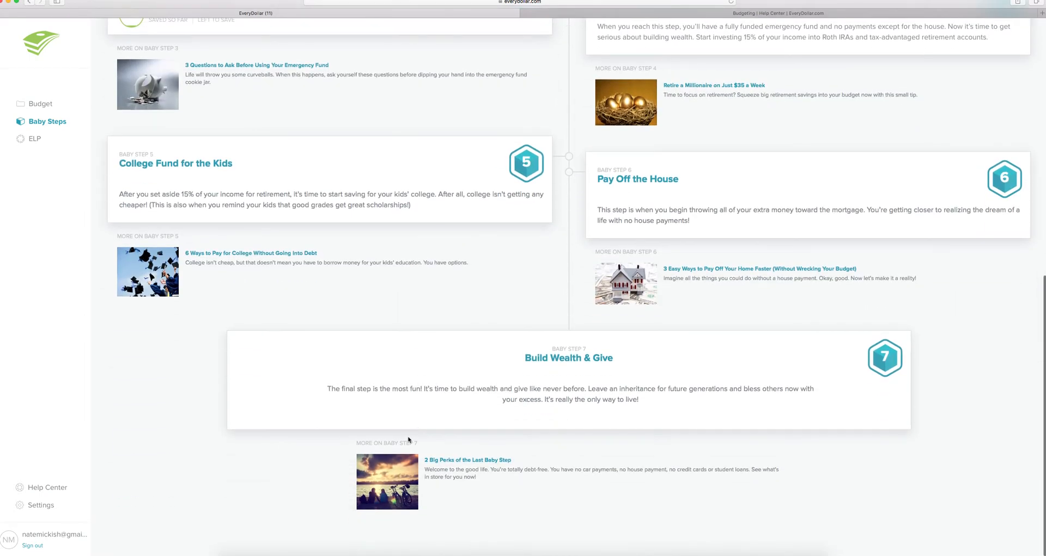
pyautogui.scroll(10, 409, 438)
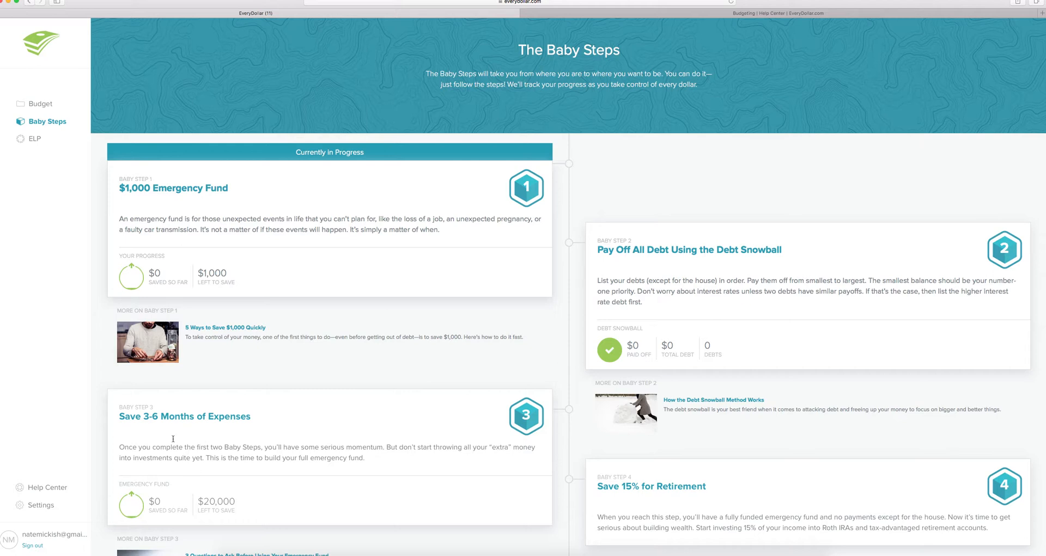
# - View the ELP expert advice page, then head back to the September budget
pyautogui.click(33, 140)
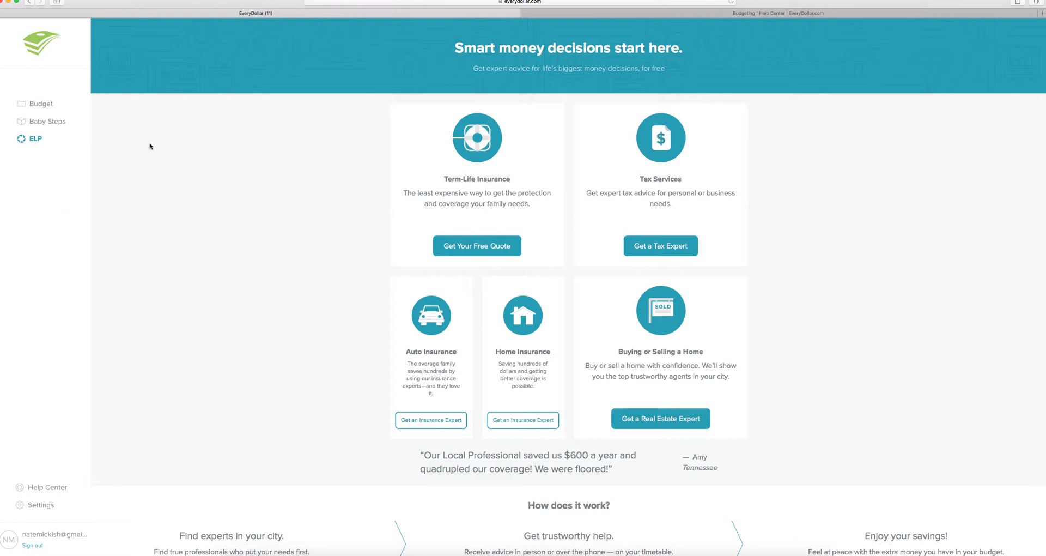
pyautogui.doubleClick(47, 106)
pyautogui.rightClick(47, 109)
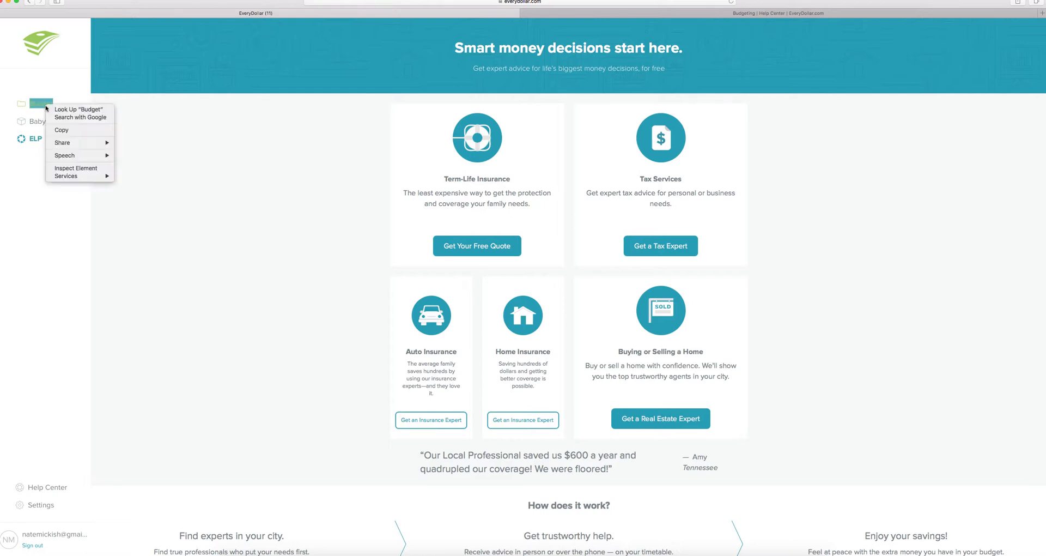
pyautogui.click(35, 111)
# - Plan the two salary income lines at $3,000 and $2,000
pyautogui.click(35, 102)
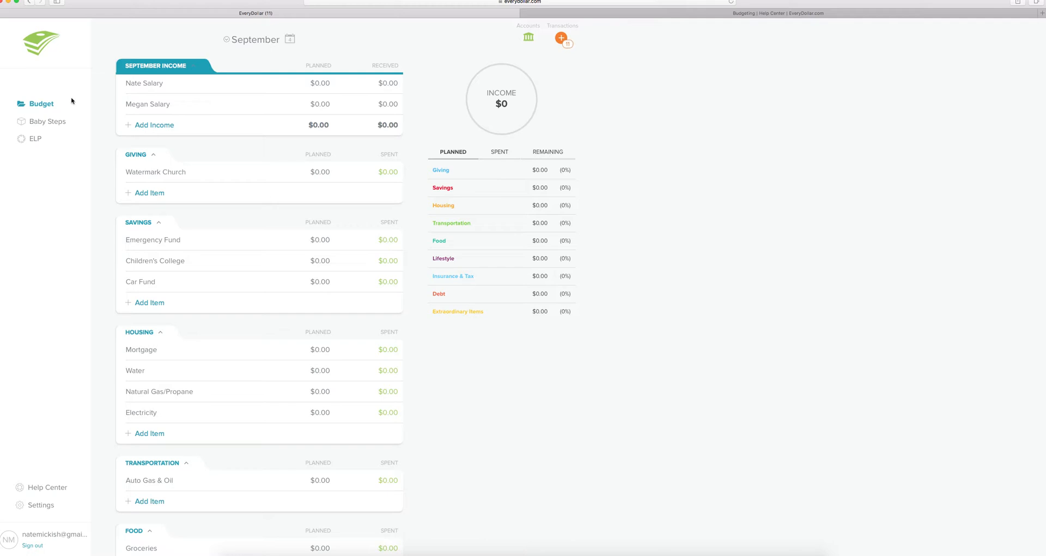
pyautogui.click(321, 83)
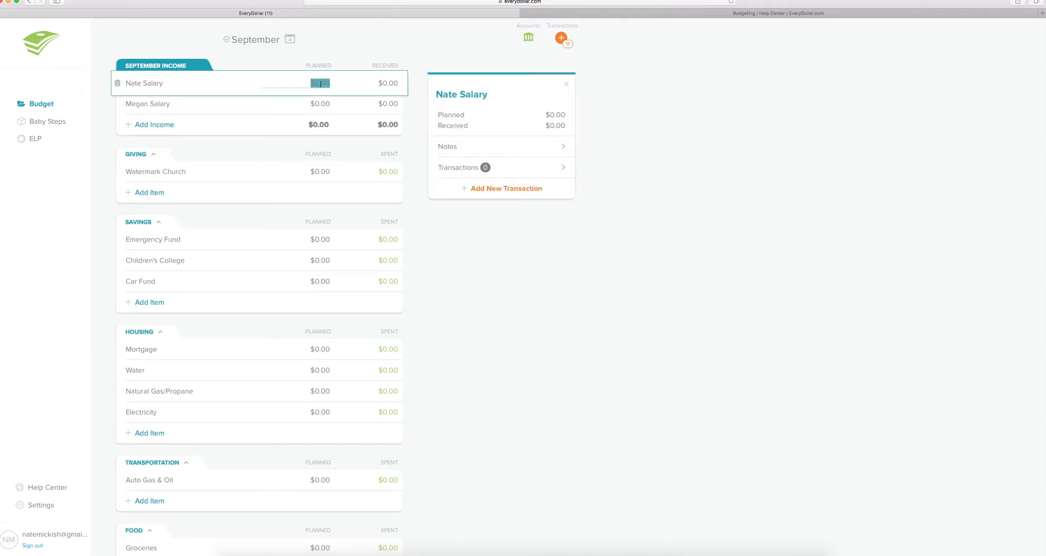
pyautogui.write('3000')
pyautogui.click(325, 106)
pyautogui.write('20000')
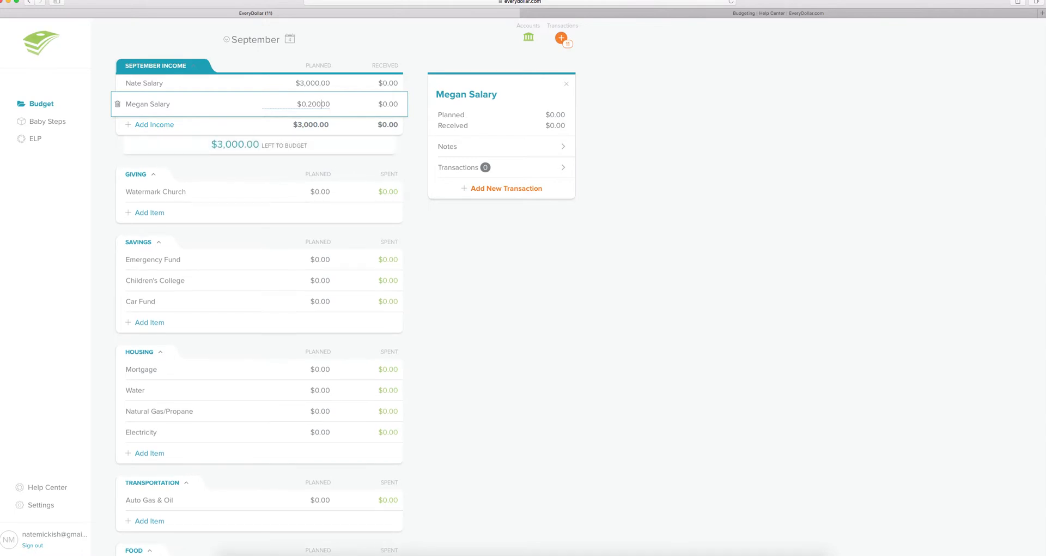
pyautogui.press('BackSpace')
pyautogui.press('BackSpace')
pyautogui.press('BackSpace')
pyautogui.click(315, 103)
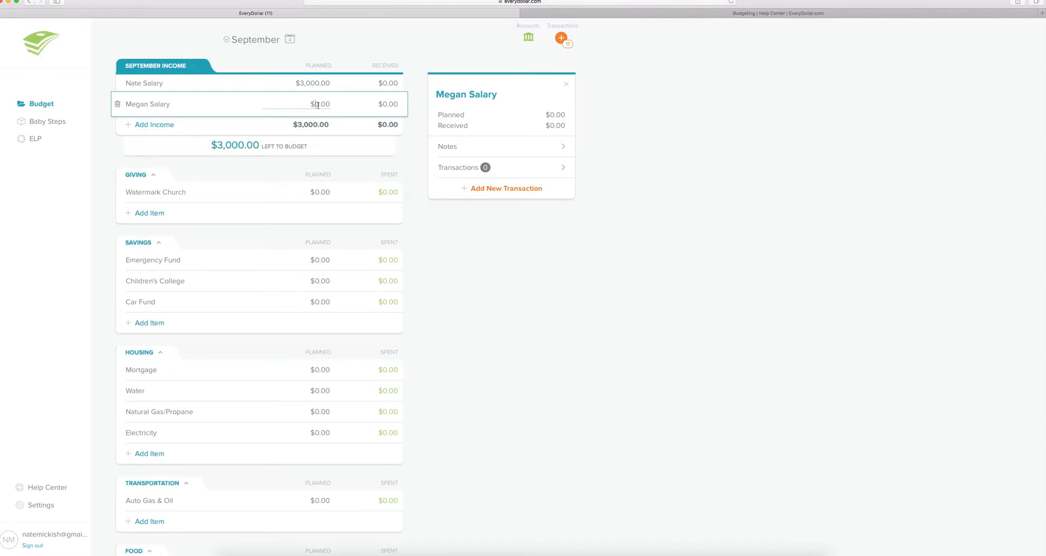
pyautogui.write('200')
pyautogui.press('Return')
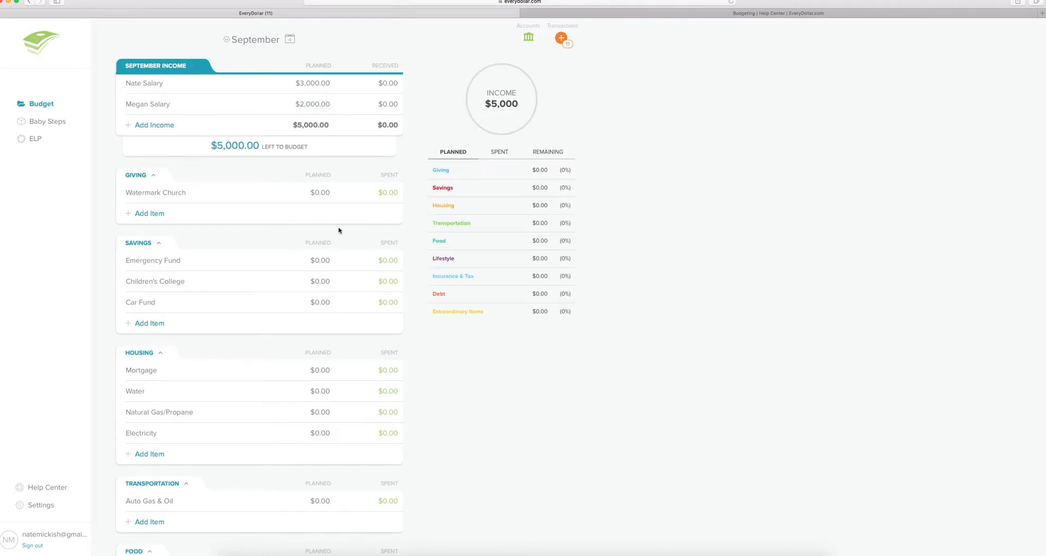
pyautogui.click(320, 192)
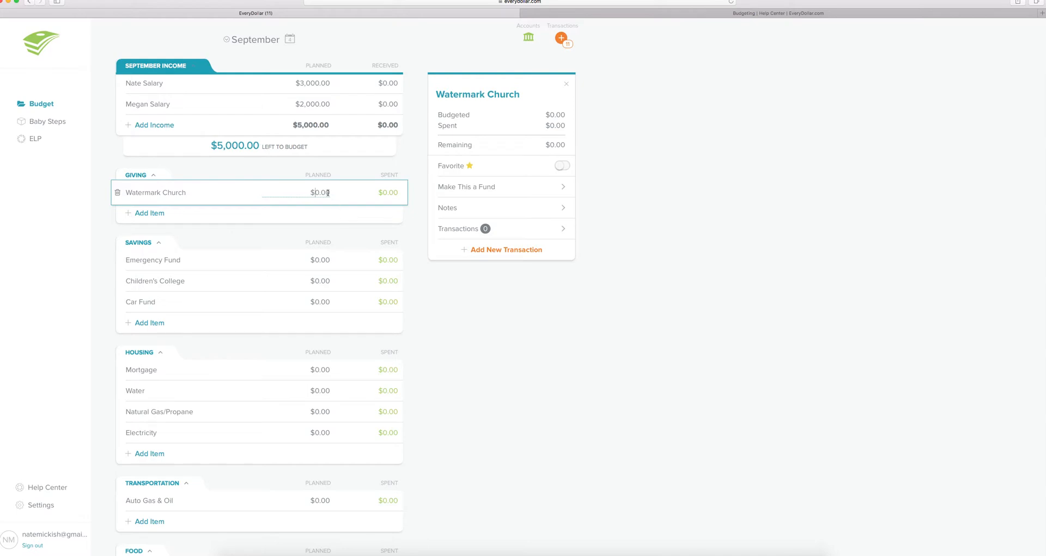
# - Plan $500 for Watermark Church and Emergency Fund, $150 Children's College, $200 Car Fund
pyautogui.moveTo(329, 192); pyautogui.dragTo(310, 191)
pyautogui.write('500')
pyautogui.click(353, 264)
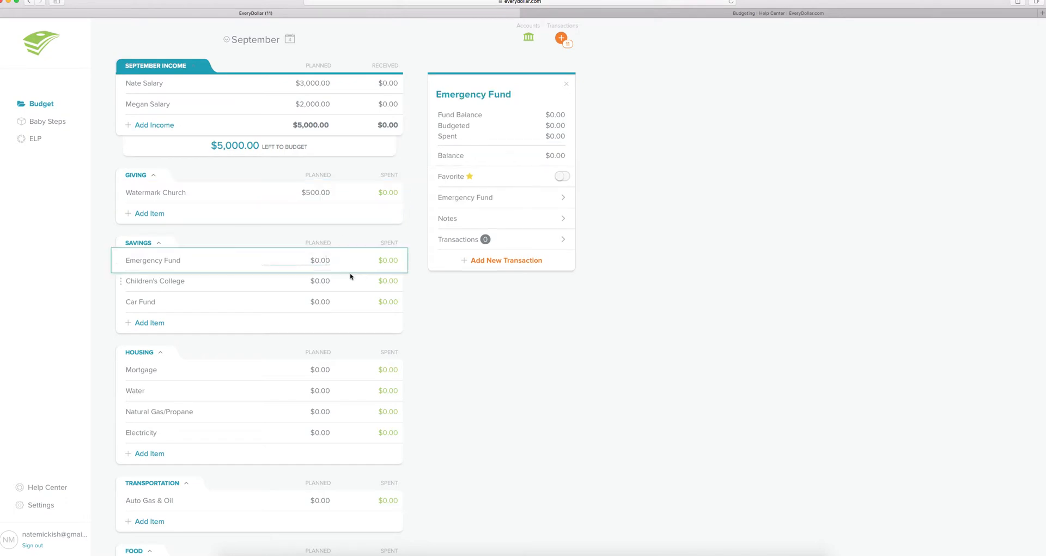
pyautogui.moveTo(319, 262); pyautogui.dragTo(329, 261)
pyautogui.write('500')
pyautogui.click(317, 281)
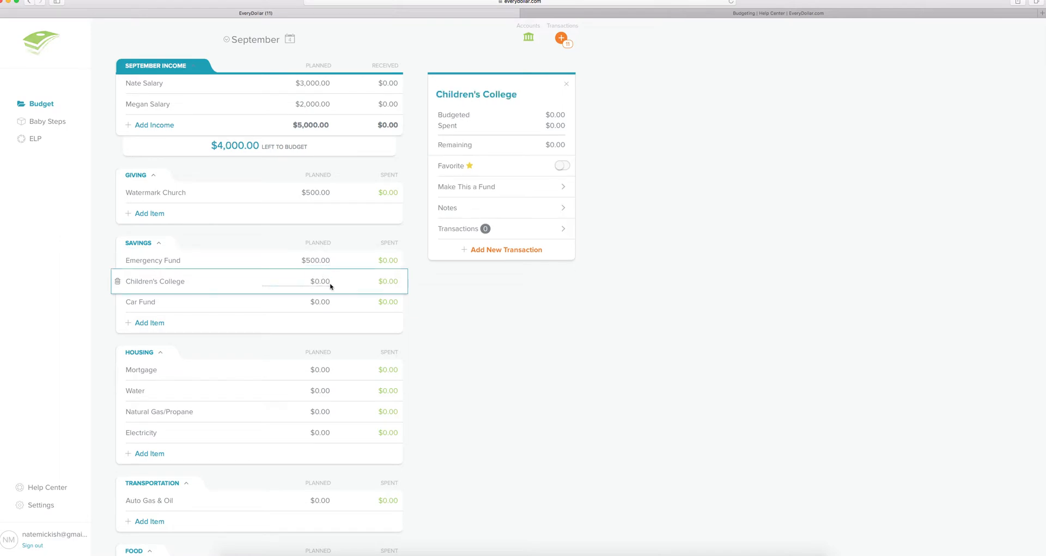
pyautogui.moveTo(317, 281); pyautogui.dragTo(331, 290)
pyautogui.write('150')
pyautogui.moveTo(316, 302); pyautogui.dragTo(328, 303)
pyautogui.write('200')
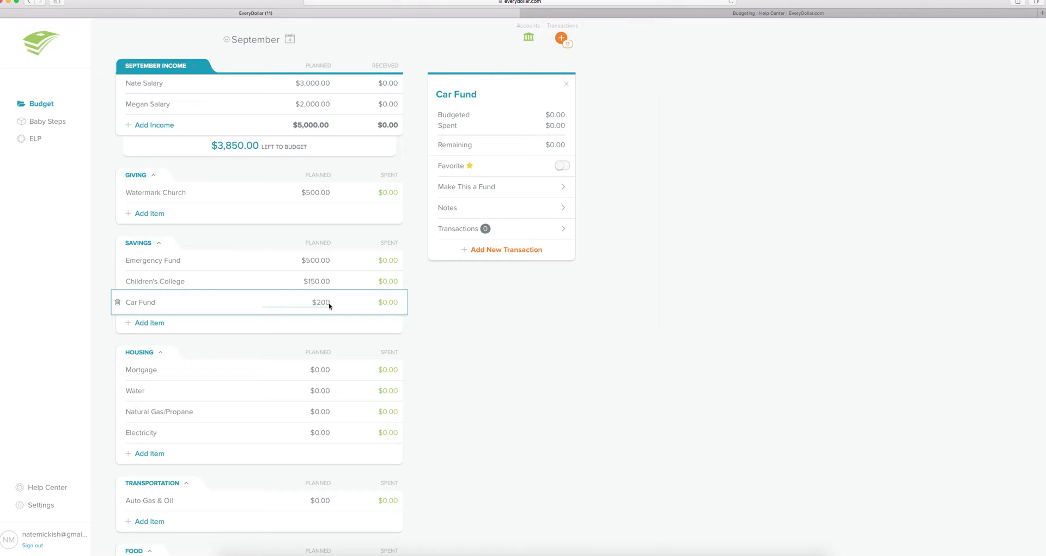
pyautogui.click(313, 370)
# - Rename the Mortgage housing item to Rent
pyautogui.click(313, 370)
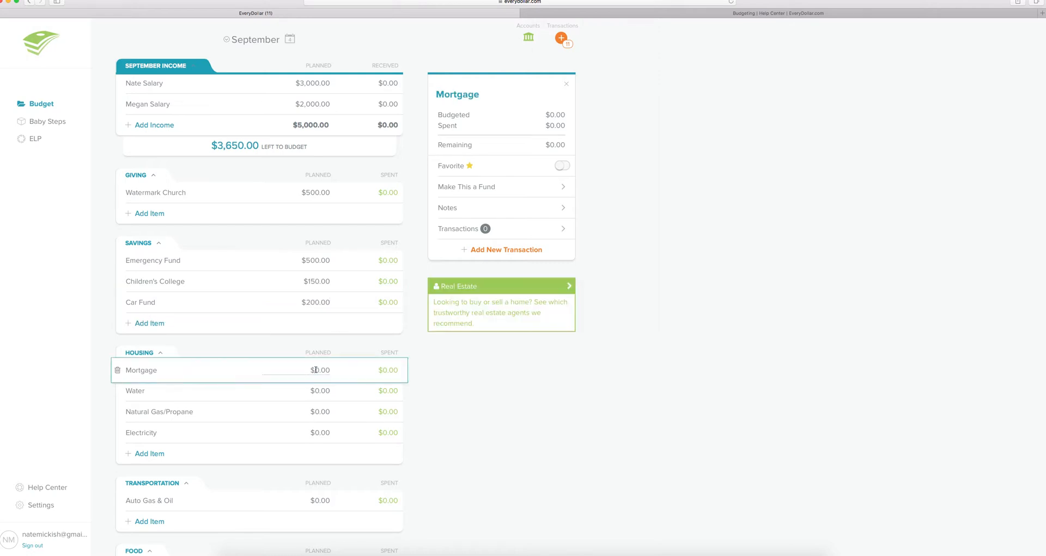
pyautogui.click(157, 370)
pyautogui.click(321, 370)
pyautogui.click(173, 371)
pyautogui.press('BackSpace')
pyautogui.press('BackSpace')
pyautogui.press('BackSpace')
pyautogui.press('BackSpace')
pyautogui.press('BackSpace')
pyautogui.press('BackSpace')
pyautogui.press('BackSpace')
pyautogui.write('Rent')
pyautogui.click(157, 390)
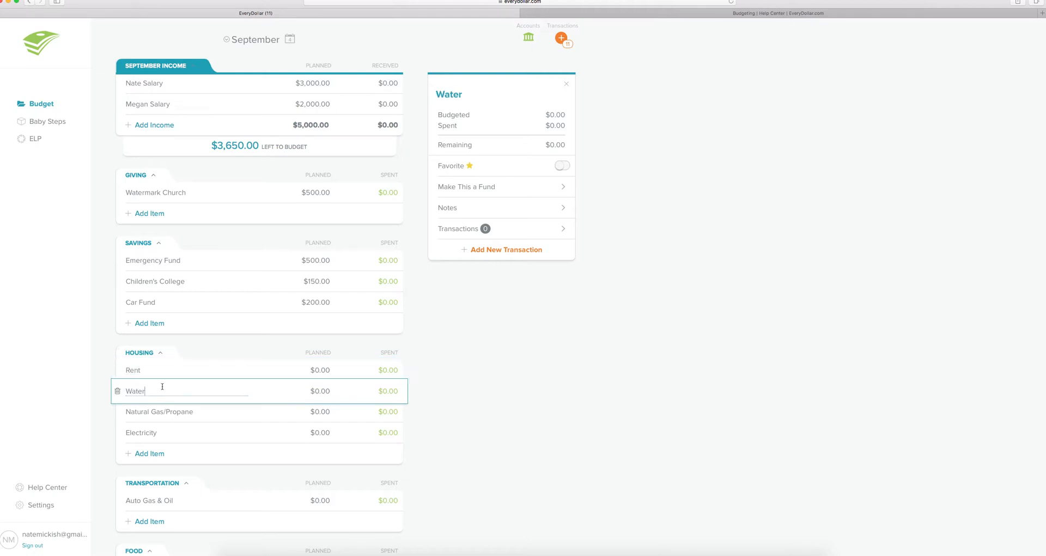
# - Delete the Children's College savings item from the budget
pyautogui.click(195, 303)
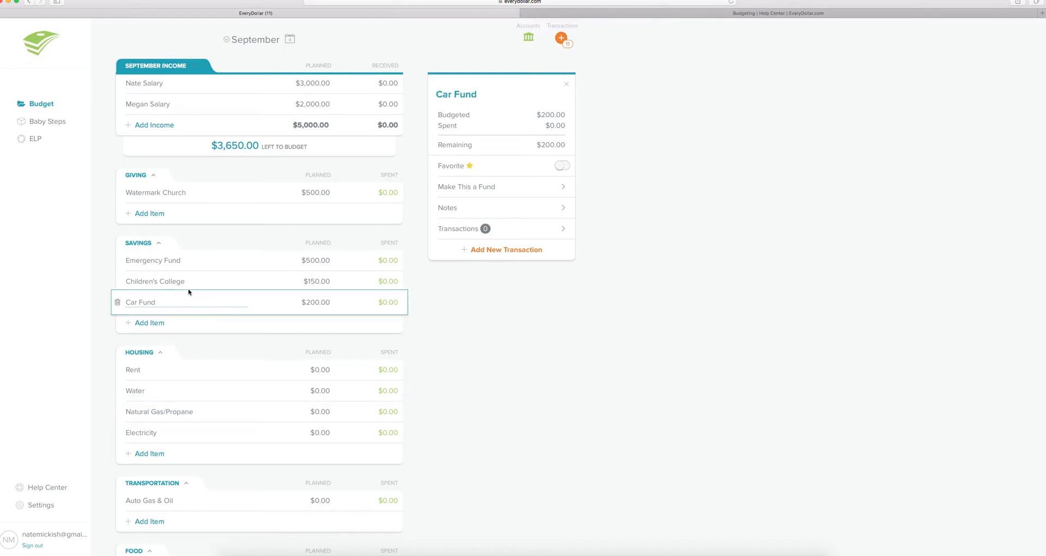
pyautogui.click(134, 282)
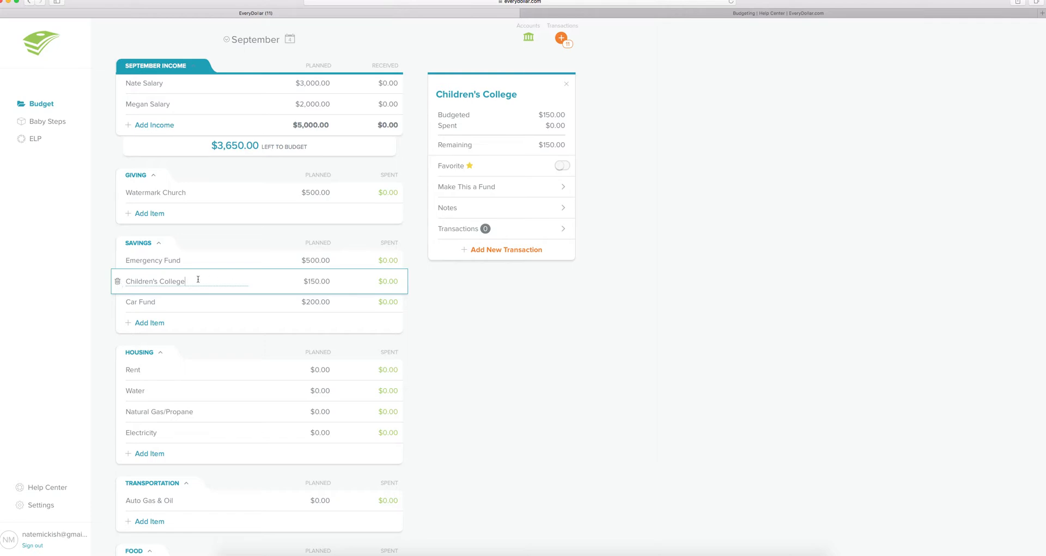
pyautogui.click(117, 281)
pyautogui.click(475, 172)
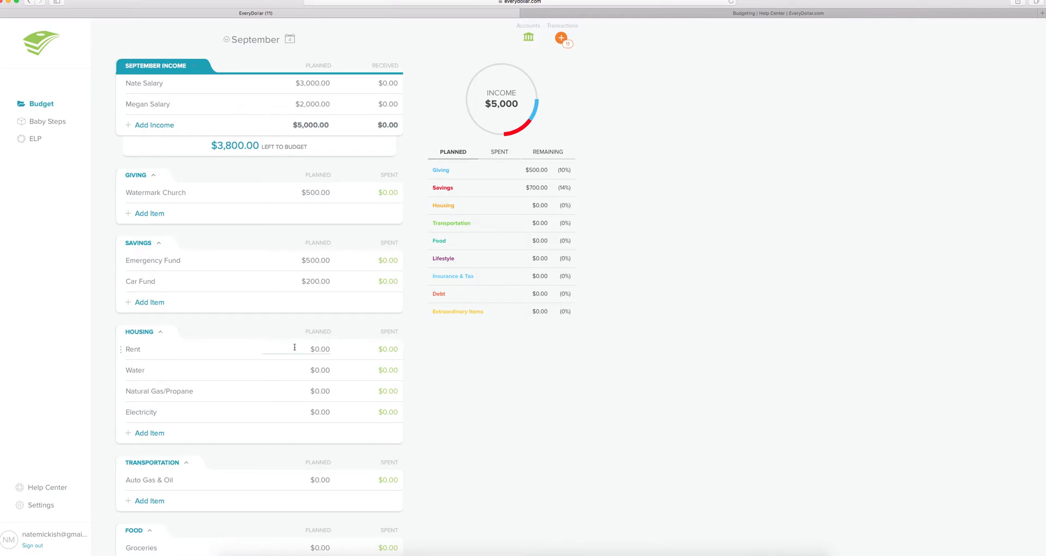
pyautogui.click(317, 347)
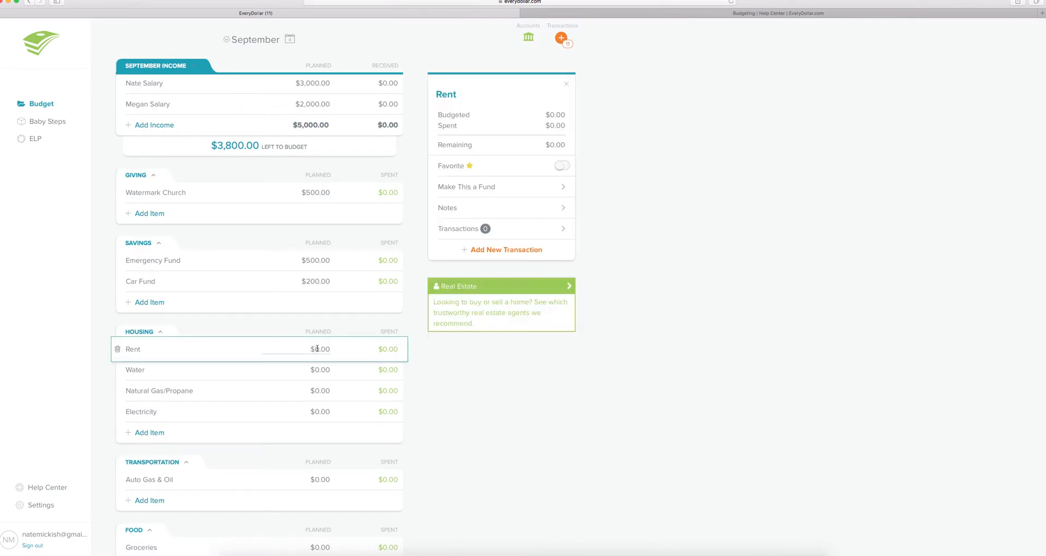
# - Plan Rent $800, Water and Natural Gas $100 each, Electricity $50, Auto Gas $150, Groceries $700
pyautogui.write('80')
pyautogui.click(320, 370)
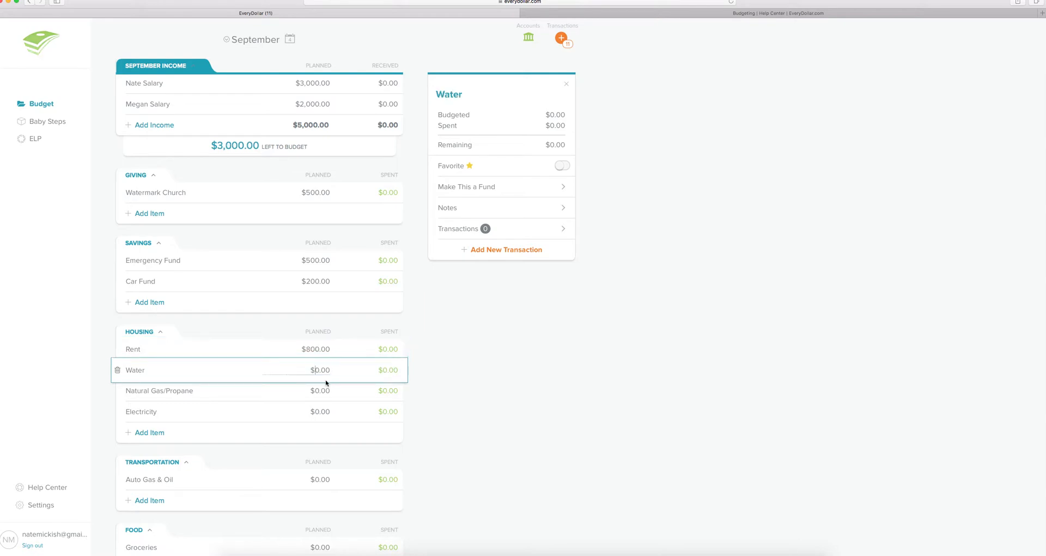
pyautogui.write('10')
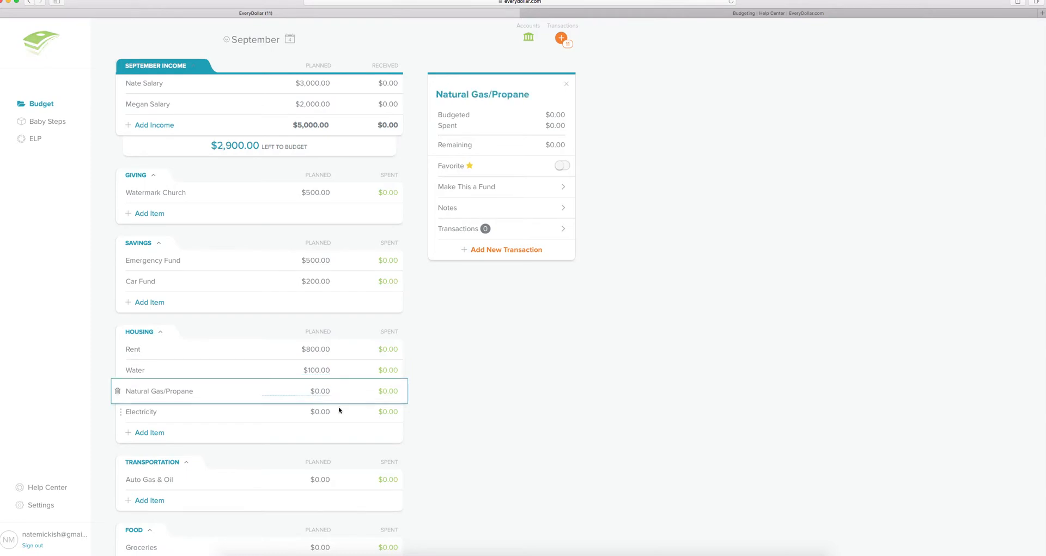
pyautogui.write('100')
pyautogui.click(315, 412)
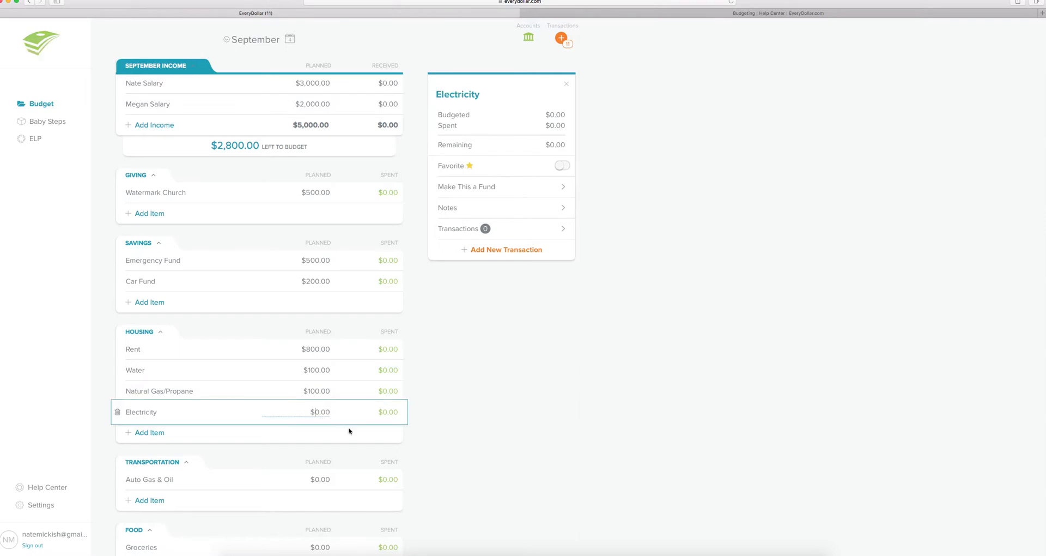
pyautogui.click(325, 481)
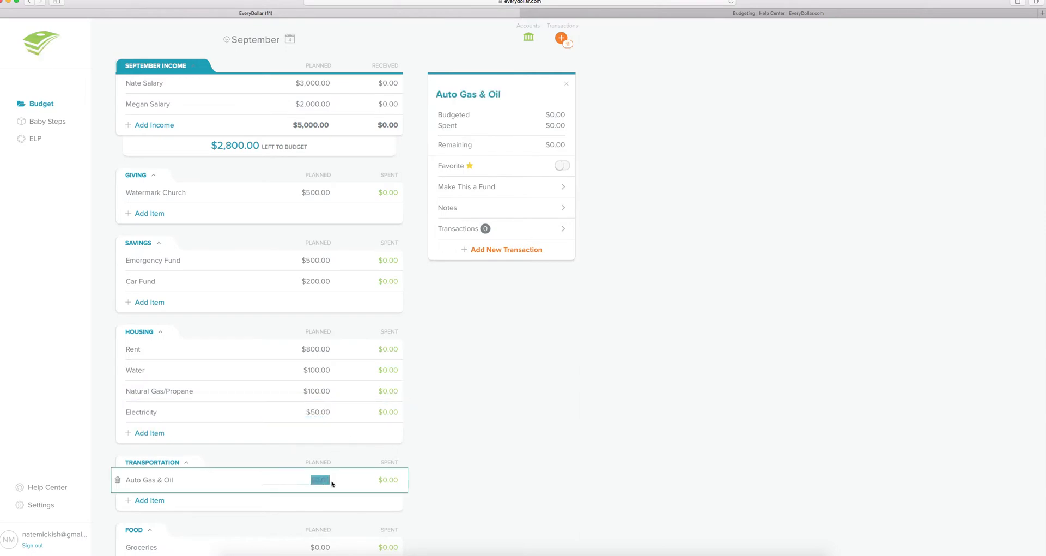
pyautogui.write('15')
pyautogui.click(318, 547)
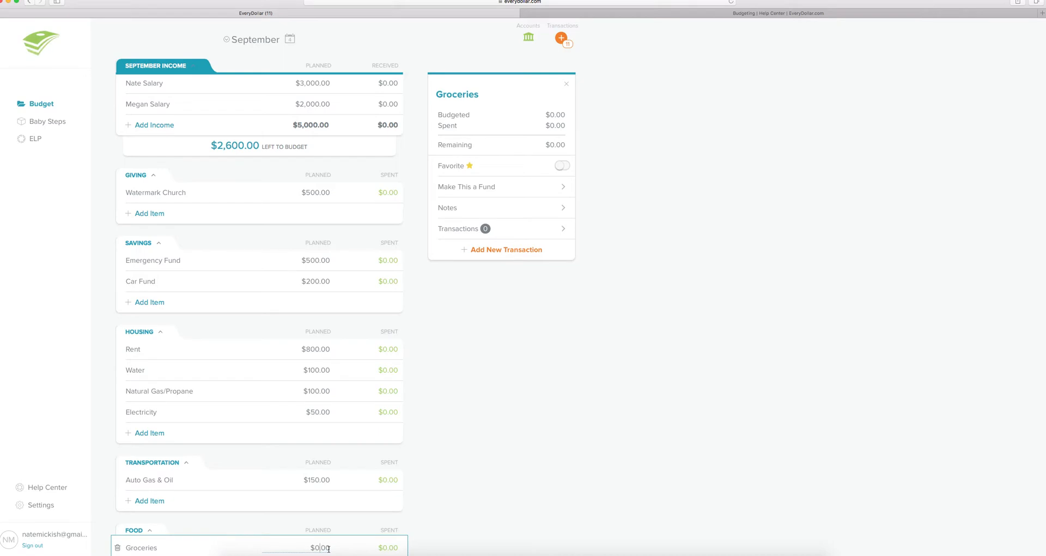
pyautogui.write('700')
pyautogui.click(318, 479)
pyautogui.scroll(-3, 319, 480)
pyautogui.scroll(-5, 319, 479)
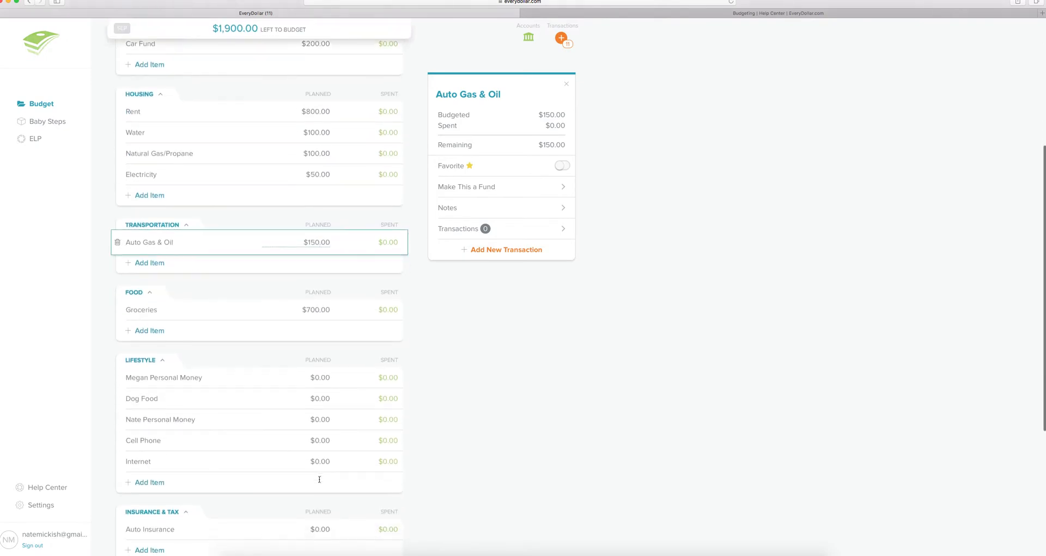
# - Plan $100 for each personal money line and $50 for Dog Food
pyautogui.click(316, 280)
pyautogui.write('1')
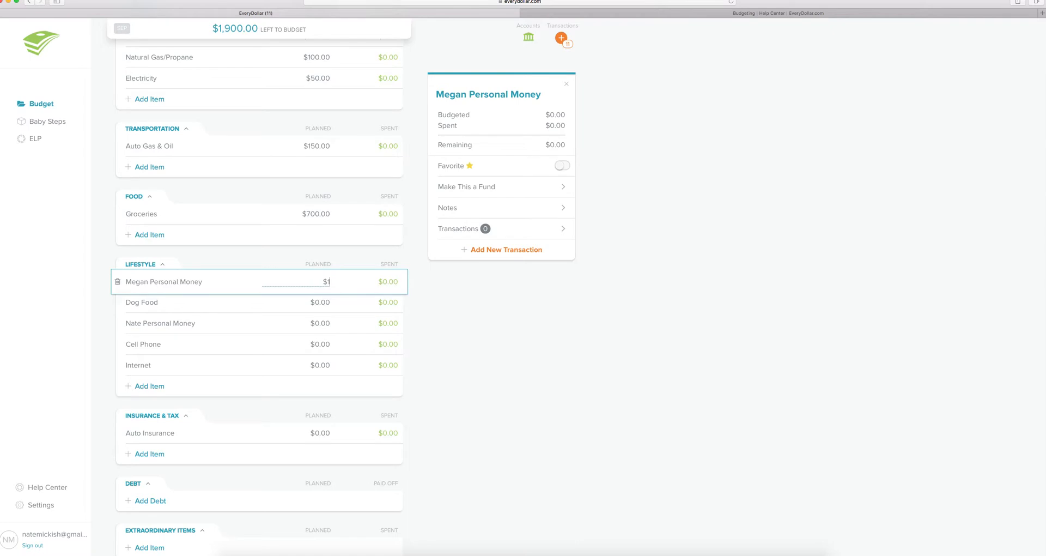
pyautogui.click(315, 302)
pyautogui.write('50')
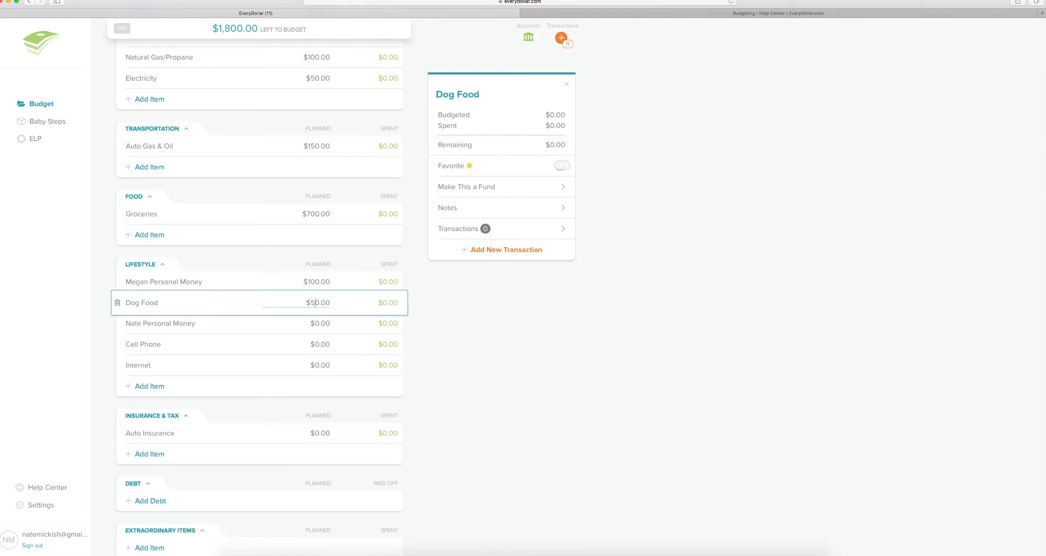
pyautogui.click(315, 323)
pyautogui.write('100')
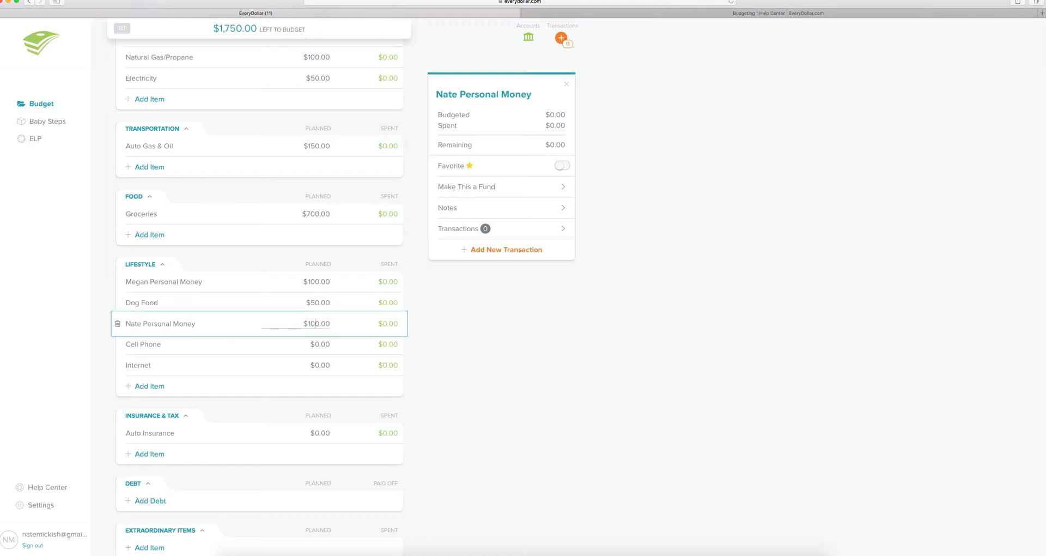
pyautogui.click(314, 344)
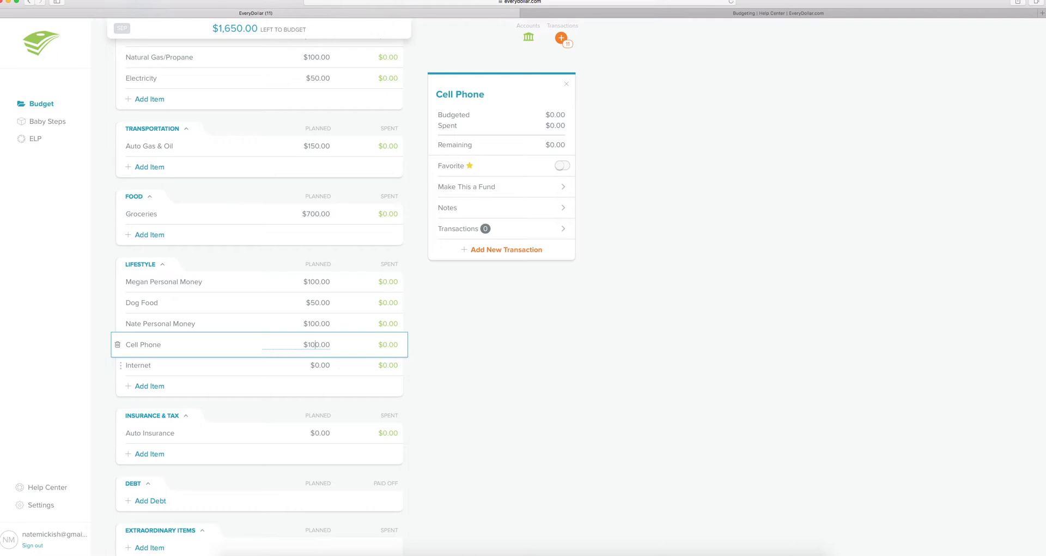
# - Plan Cell Phone $100, Internet $70 and Auto Insurance $100
pyautogui.click(316, 365)
pyautogui.write('7')
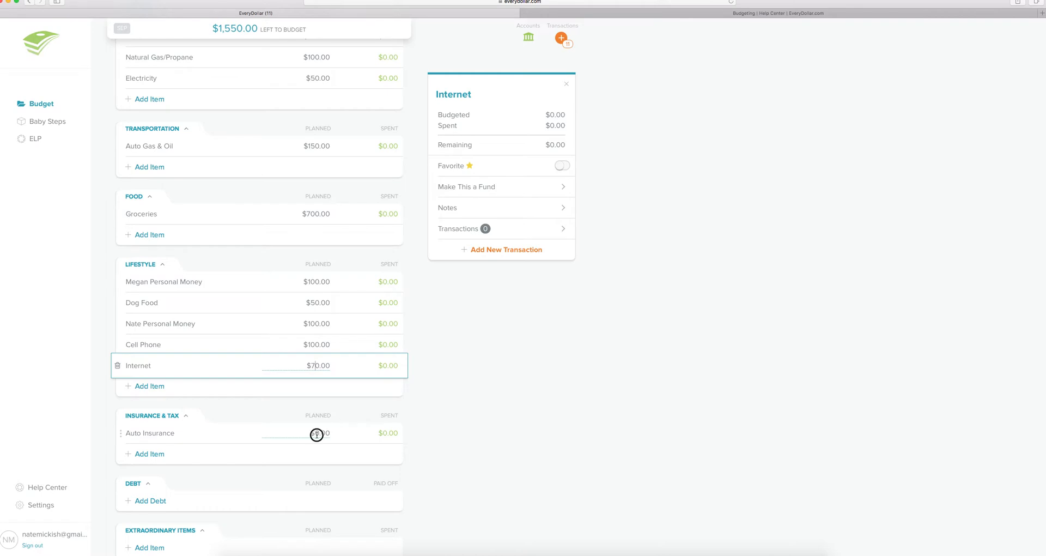
pyautogui.click(319, 434)
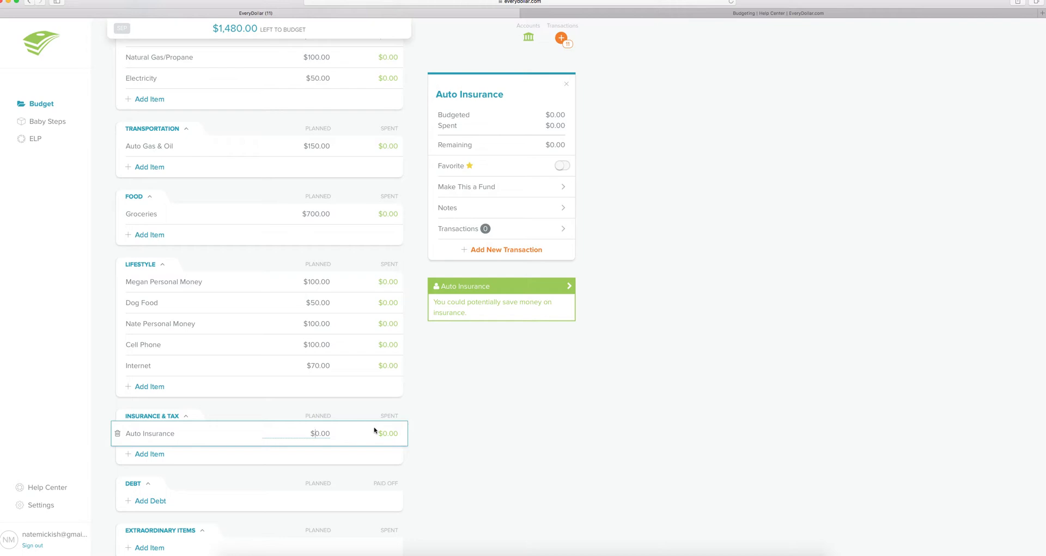
pyautogui.write('10')
pyautogui.press('Return')
pyautogui.scroll(-1, 435, 498)
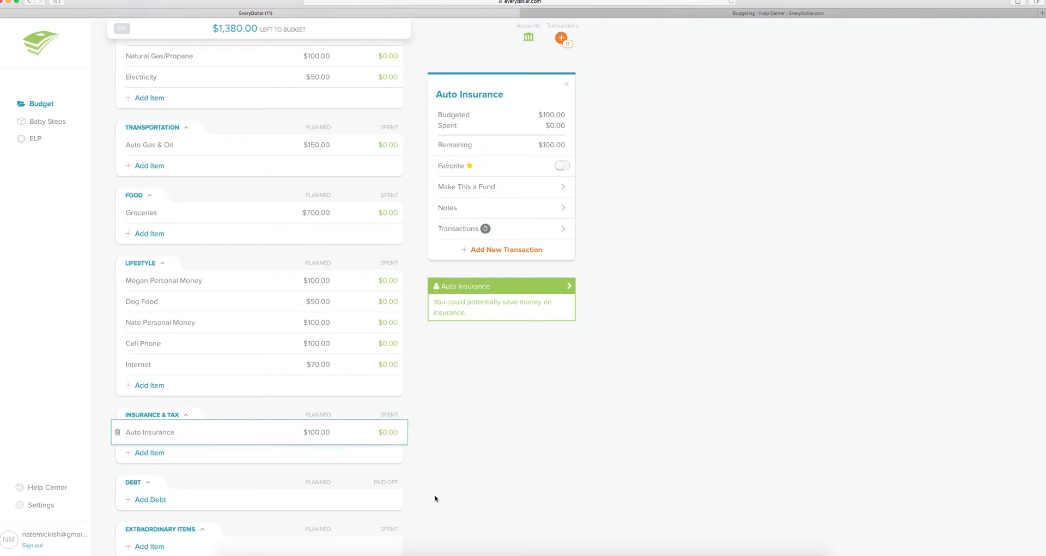
pyautogui.scroll(-3, 435, 499)
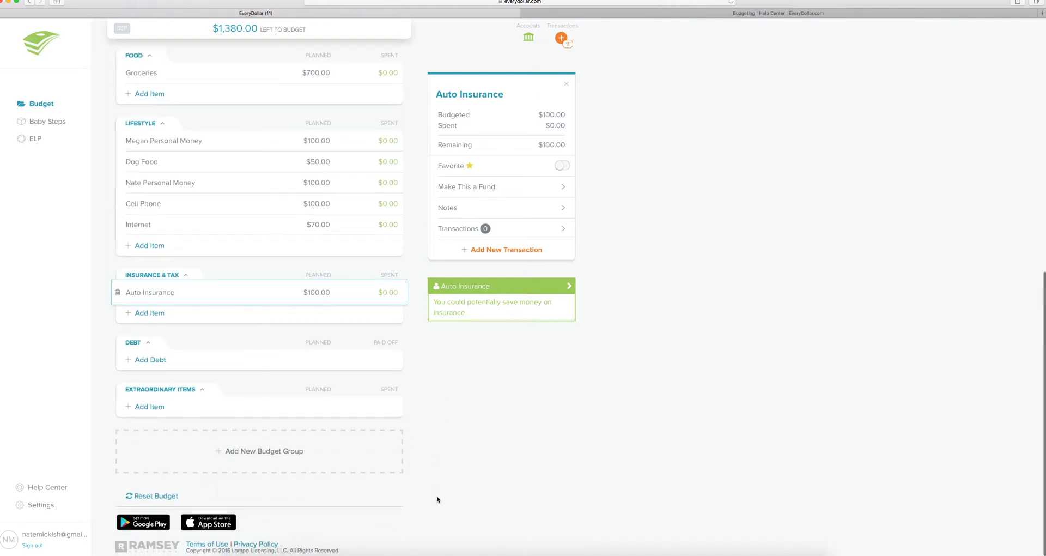
pyautogui.scroll(8, 436, 498)
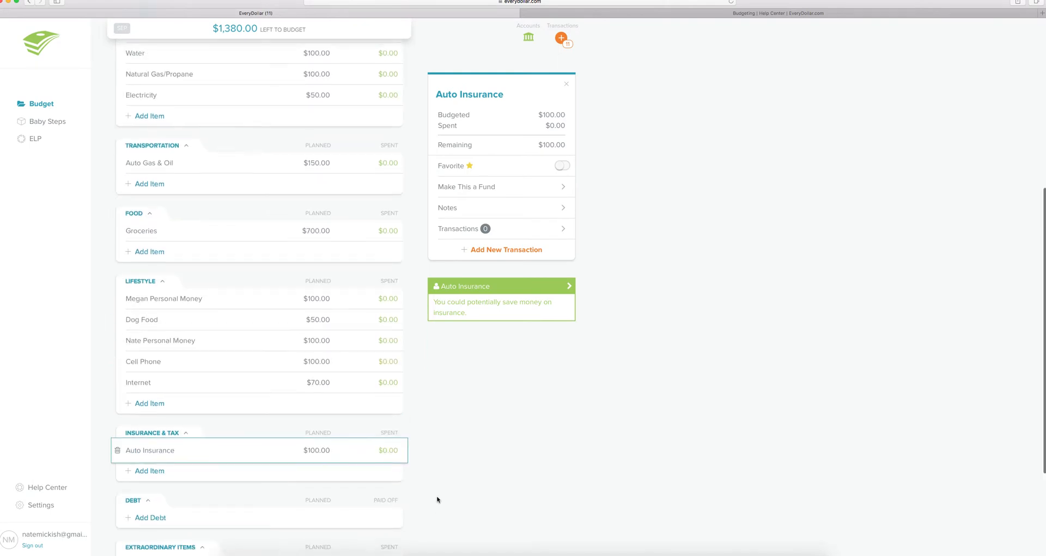
pyautogui.scroll(6, 436, 498)
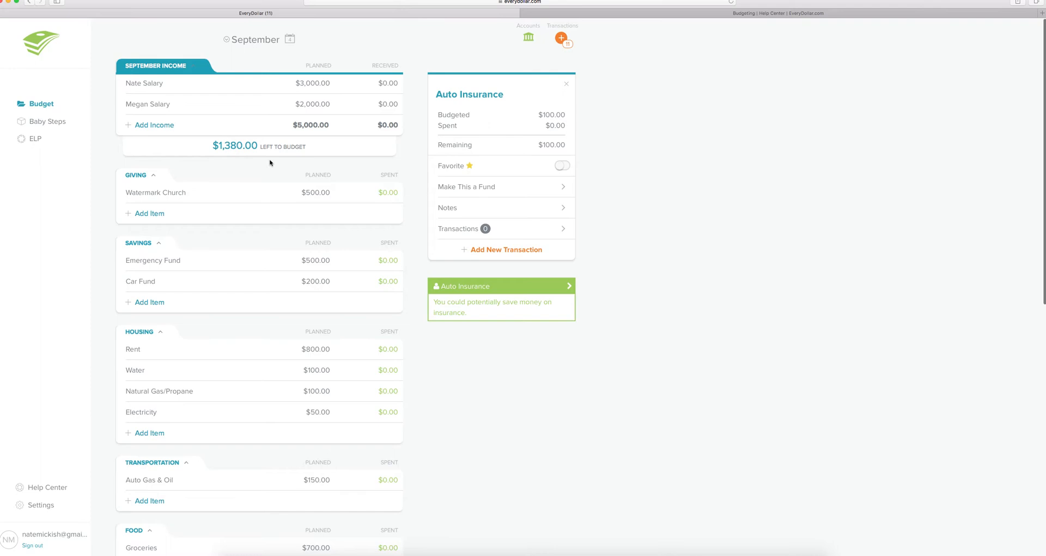
pyautogui.scroll(-7, 466, 423)
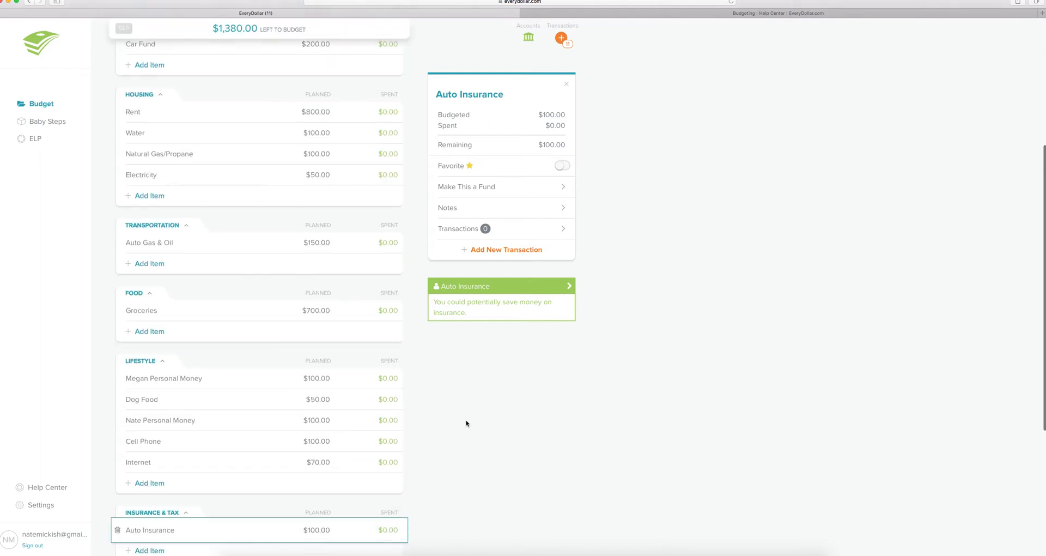
pyautogui.scroll(7, 466, 423)
pyautogui.scroll(-7, 466, 423)
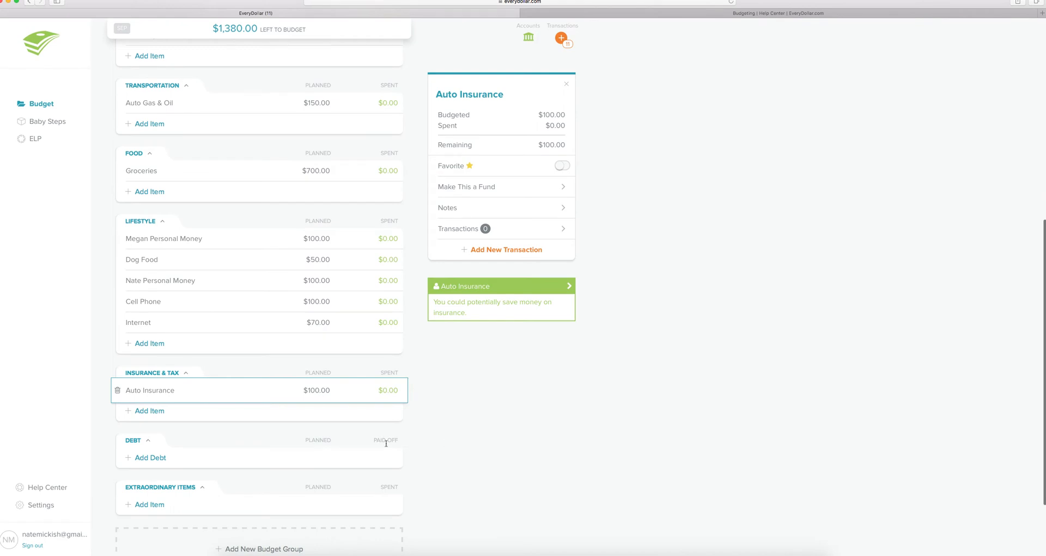
pyautogui.scroll(-3, 182, 459)
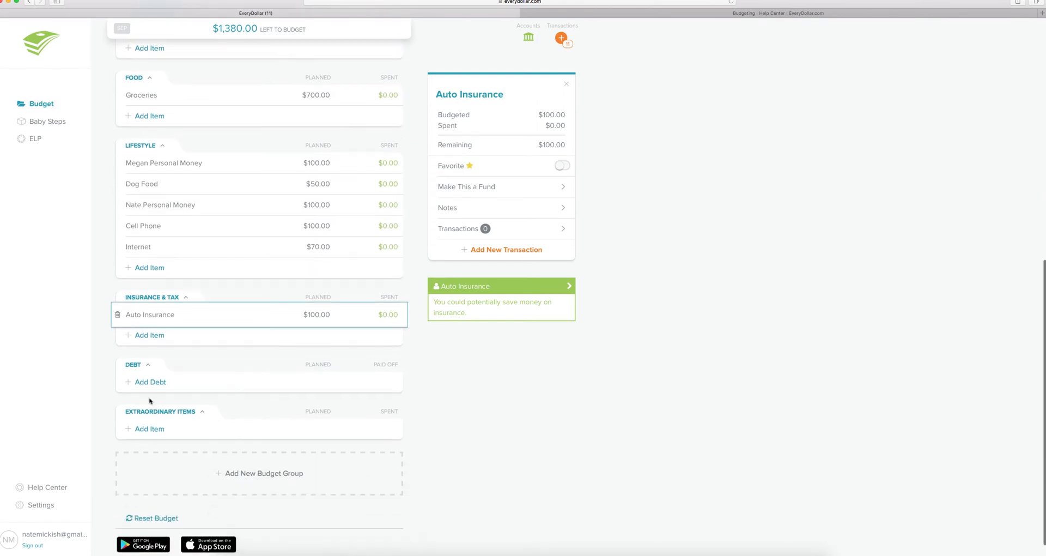
pyautogui.click(149, 383)
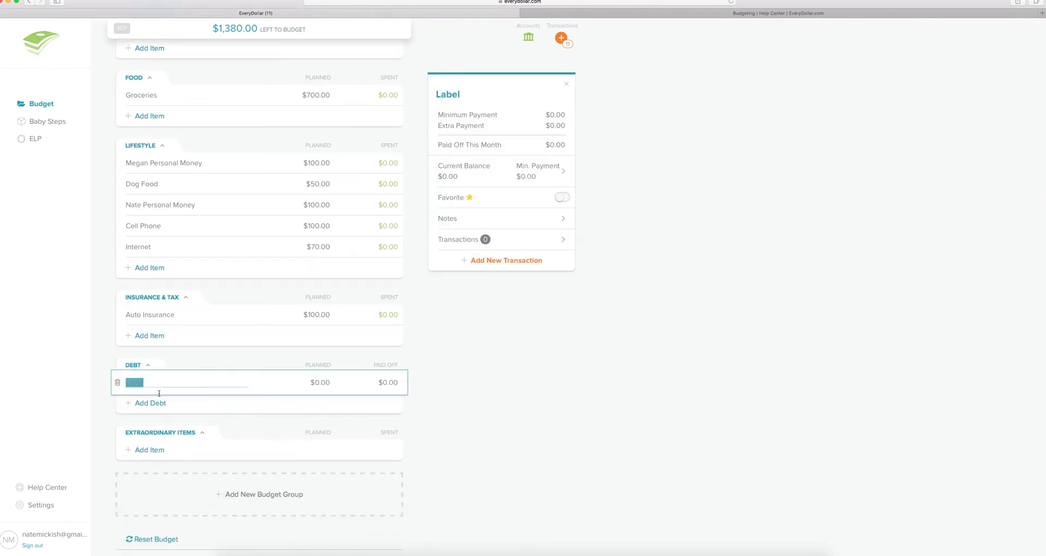
pyautogui.write('Car Note')
pyautogui.click(320, 382)
pyautogui.click(320, 382)
pyautogui.write('200')
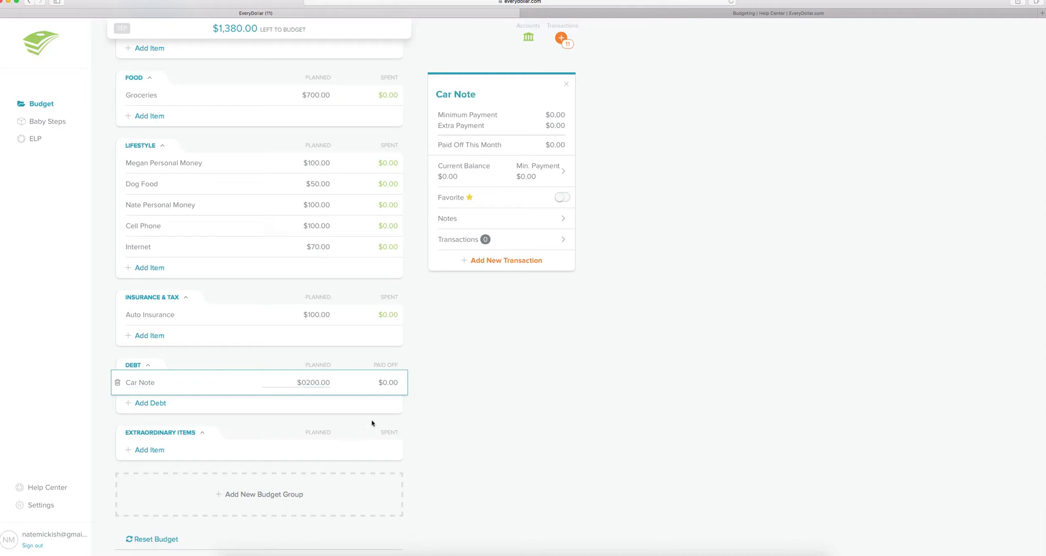
pyautogui.click(383, 380)
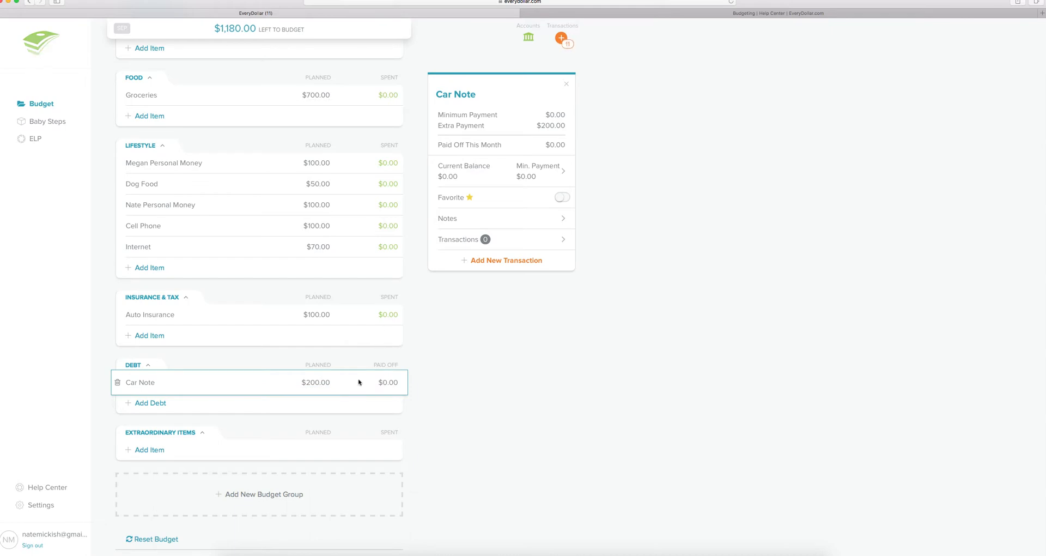
pyautogui.scroll(-3, 287, 337)
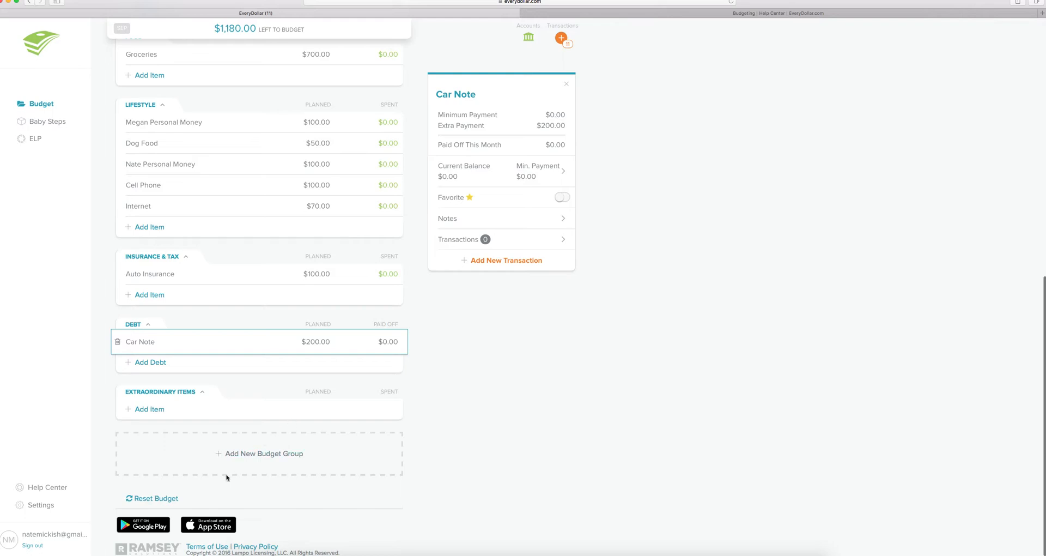
pyautogui.click(255, 454)
pyautogui.scroll(-2, 280, 478)
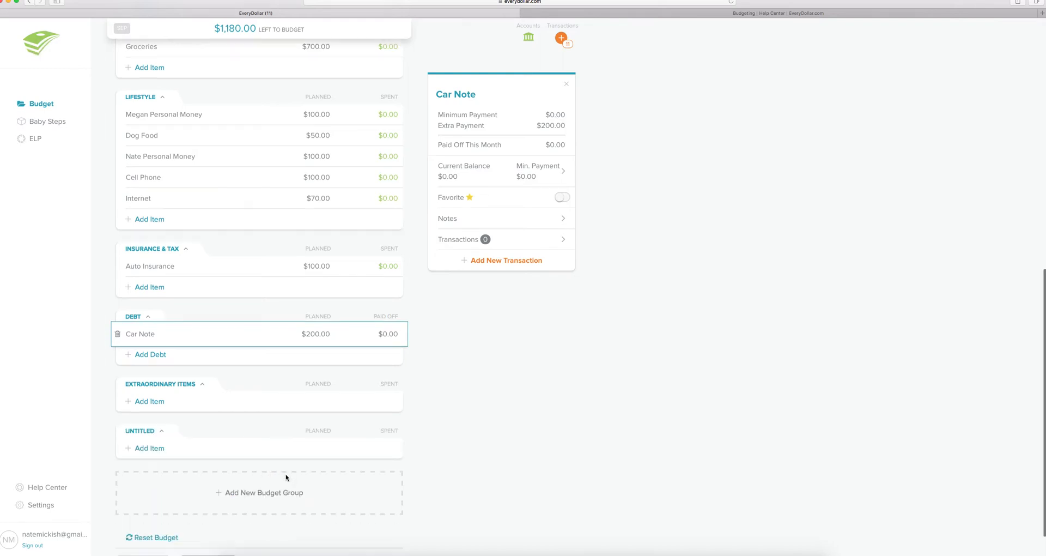
pyautogui.click(146, 394)
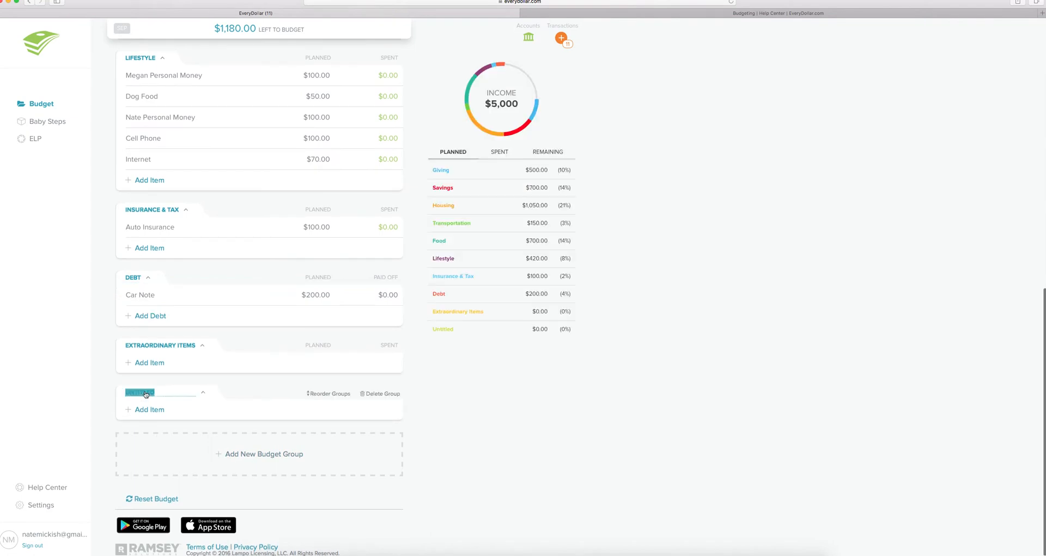
pyautogui.doubleClick(145, 393)
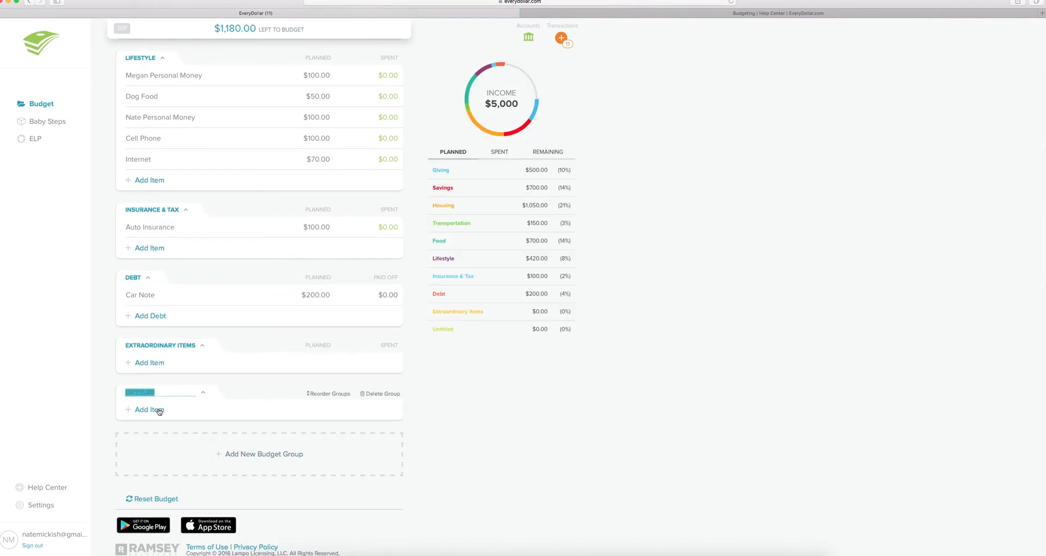
pyautogui.click(263, 393)
pyautogui.click(375, 395)
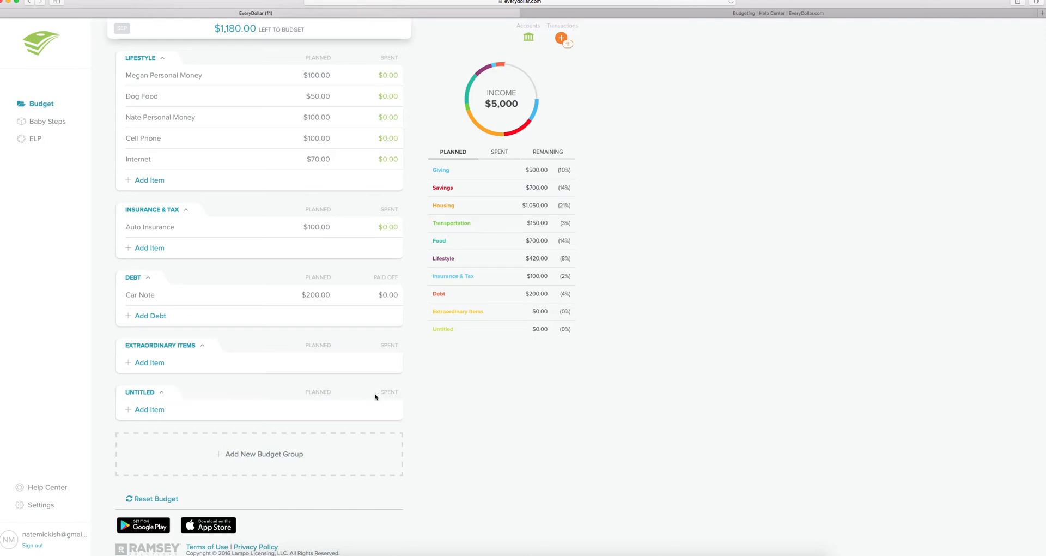
pyautogui.click(146, 393)
pyautogui.click(384, 393)
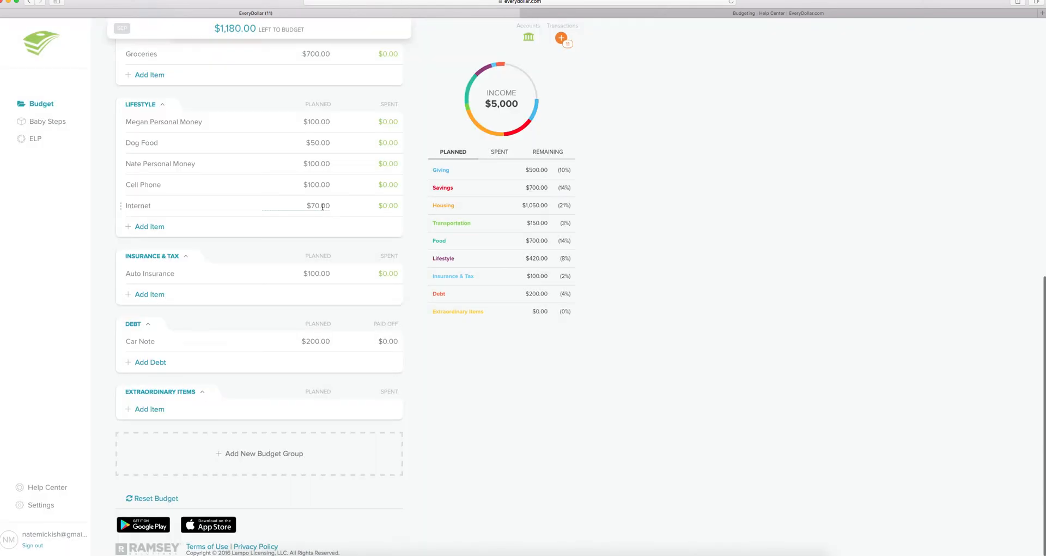
pyautogui.scroll(-1, 322, 213)
pyautogui.scroll(10, 322, 213)
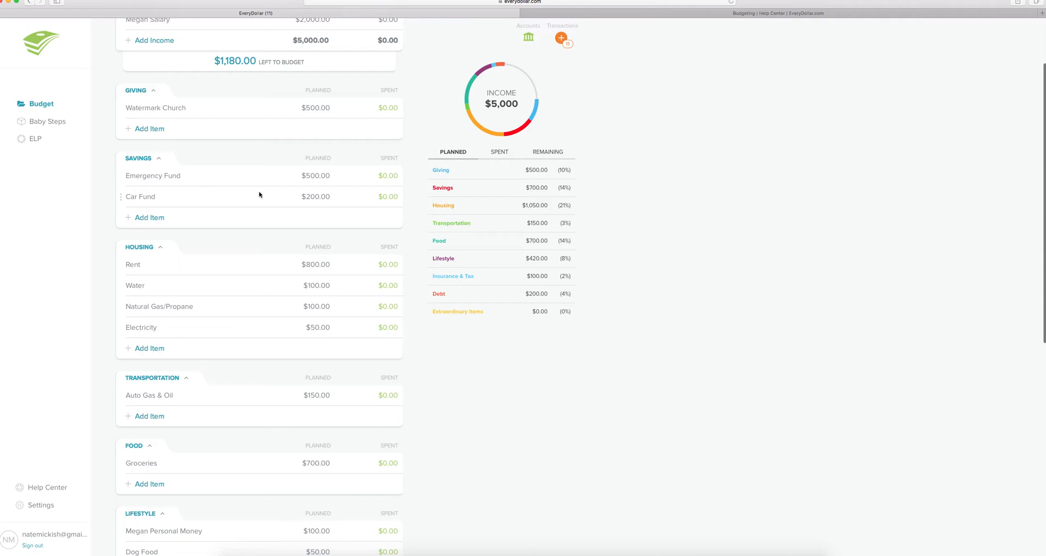
# - Zero the Emergency Fund to reveal $1,180 left, then plan $1,680.00 to balance the budget
pyautogui.click(315, 175)
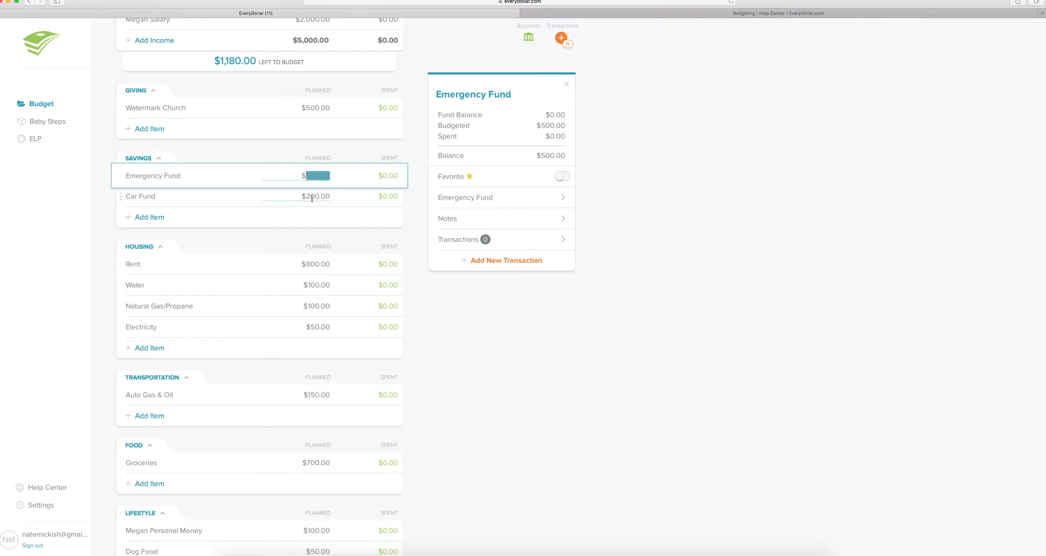
pyautogui.write('0')
pyautogui.click(320, 196)
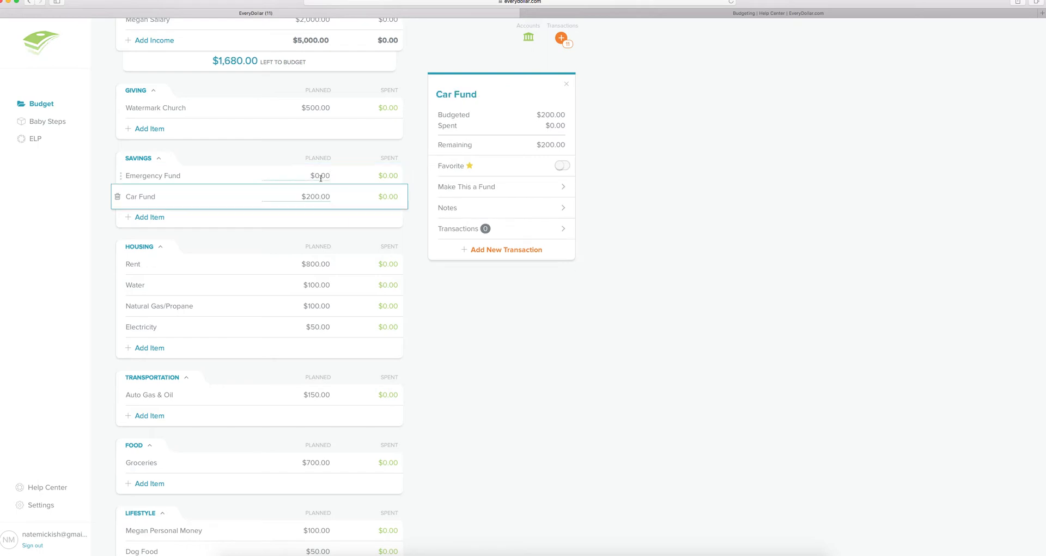
pyautogui.click(321, 175)
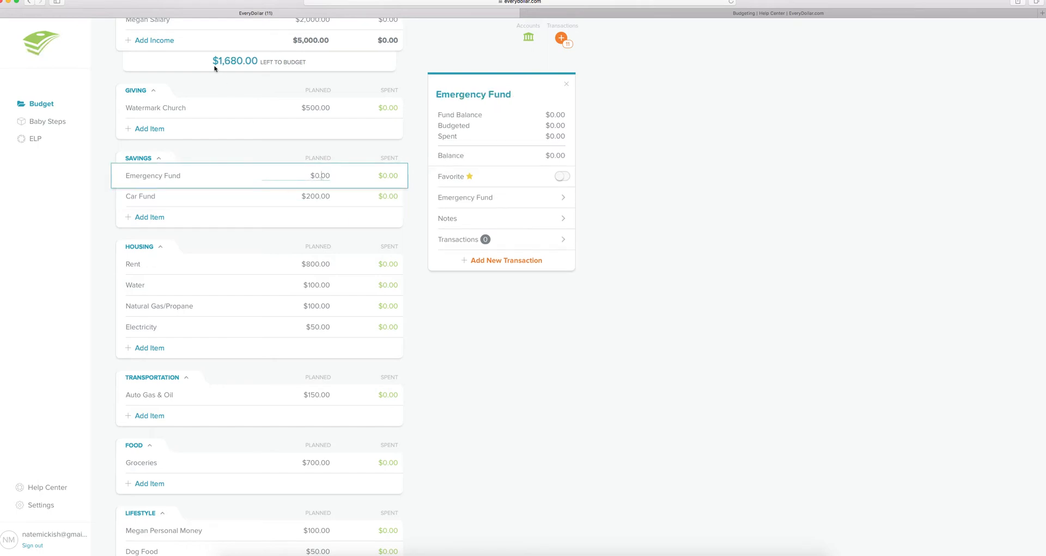
pyautogui.moveTo(330, 174); pyautogui.dragTo(310, 176)
pyautogui.write('1680')
pyautogui.press('Tab')
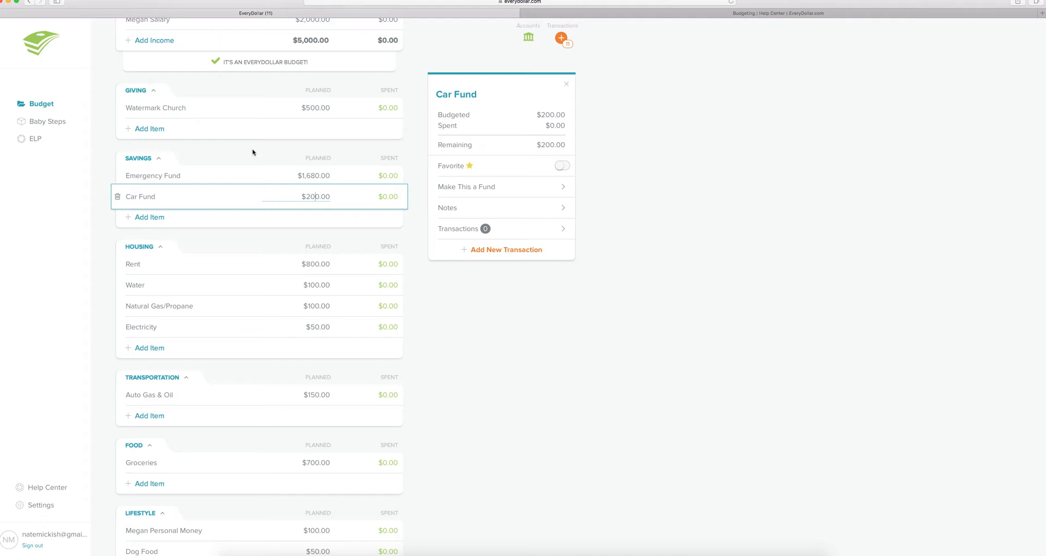
pyautogui.scroll(3, 254, 142)
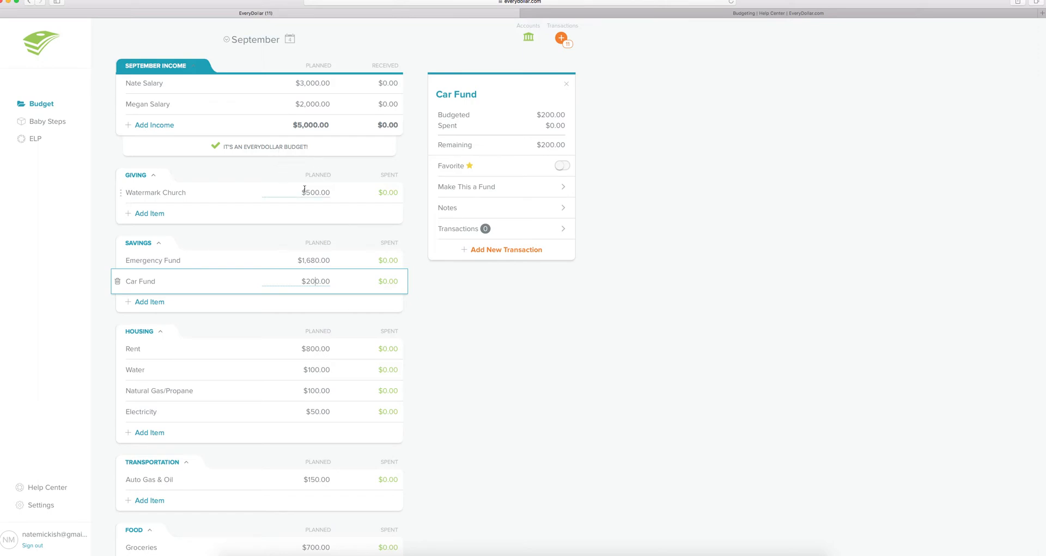
# - Try $1,800 and then $0 for the Emergency Fund before settling it at $1,680.00
pyautogui.scroll(-3, 306, 190)
pyautogui.scroll(3, 306, 188)
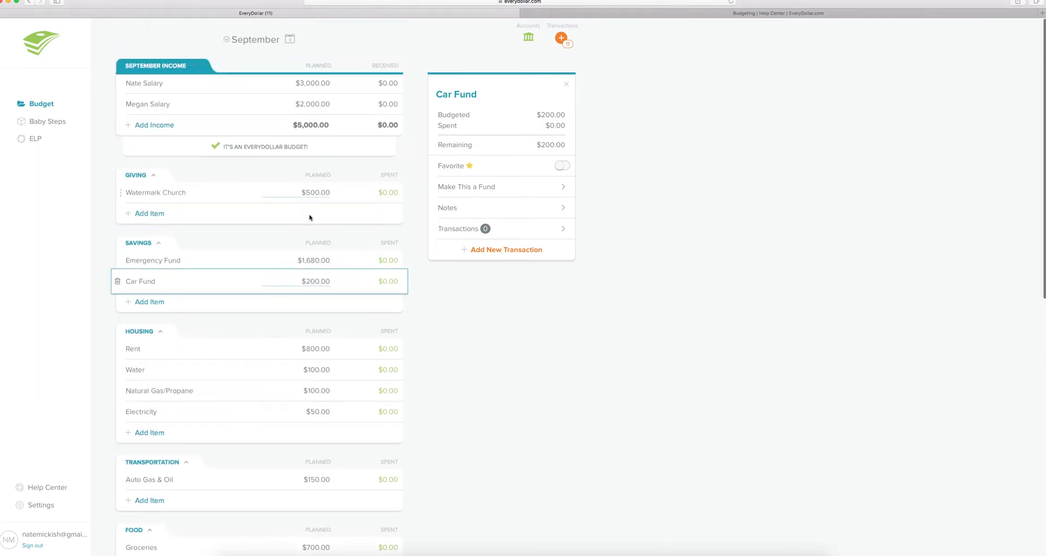
pyautogui.click(313, 260)
pyautogui.write('18')
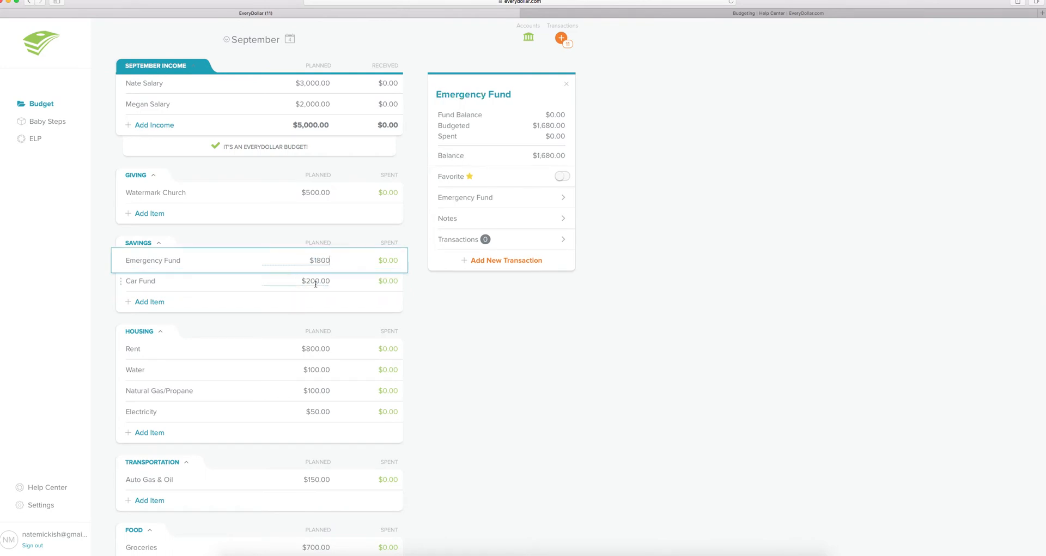
pyautogui.click(314, 278)
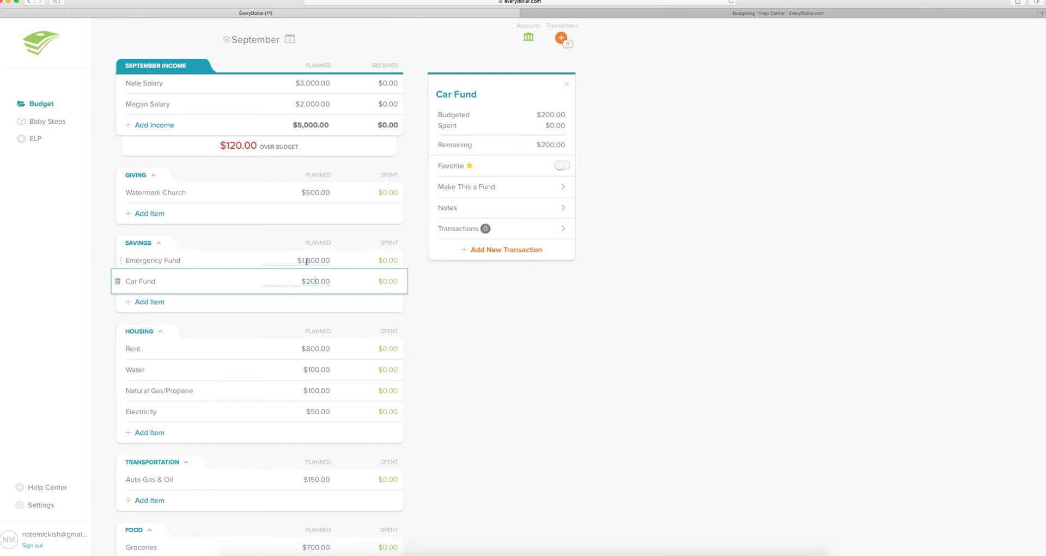
pyautogui.click(309, 261)
pyautogui.write('0')
pyautogui.click(311, 280)
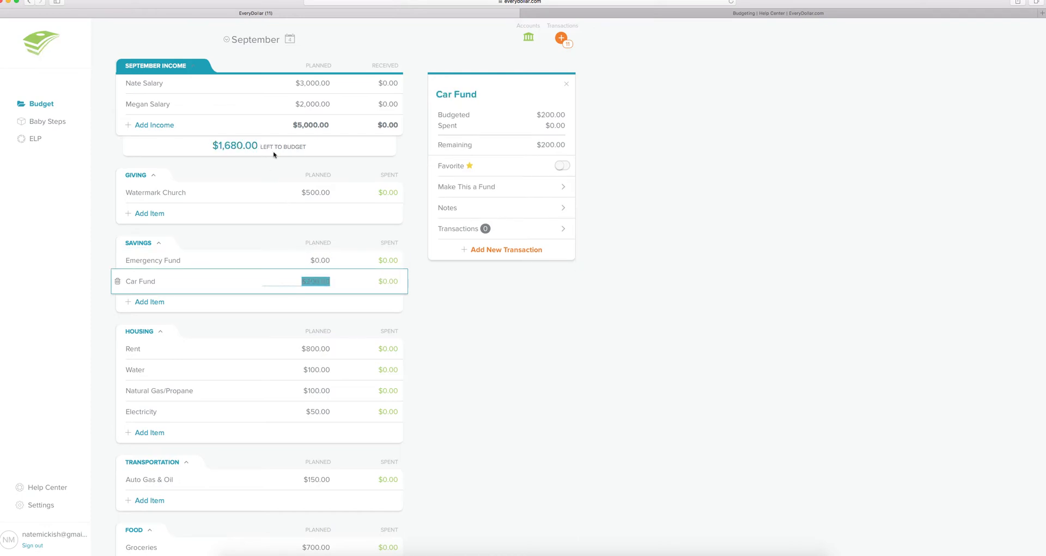
pyautogui.click(320, 261)
pyautogui.write('1,')
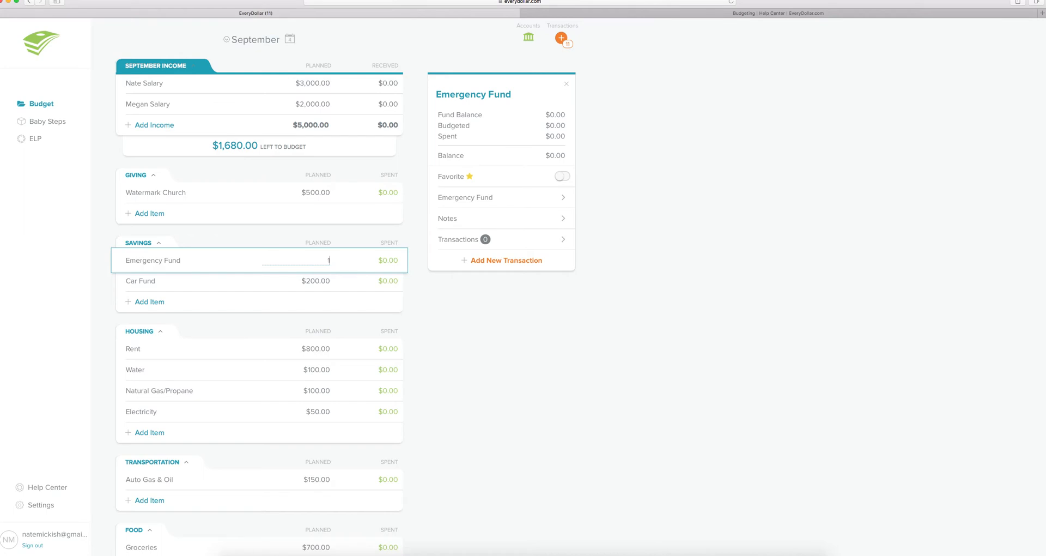
pyautogui.write('680')
pyautogui.click(324, 280)
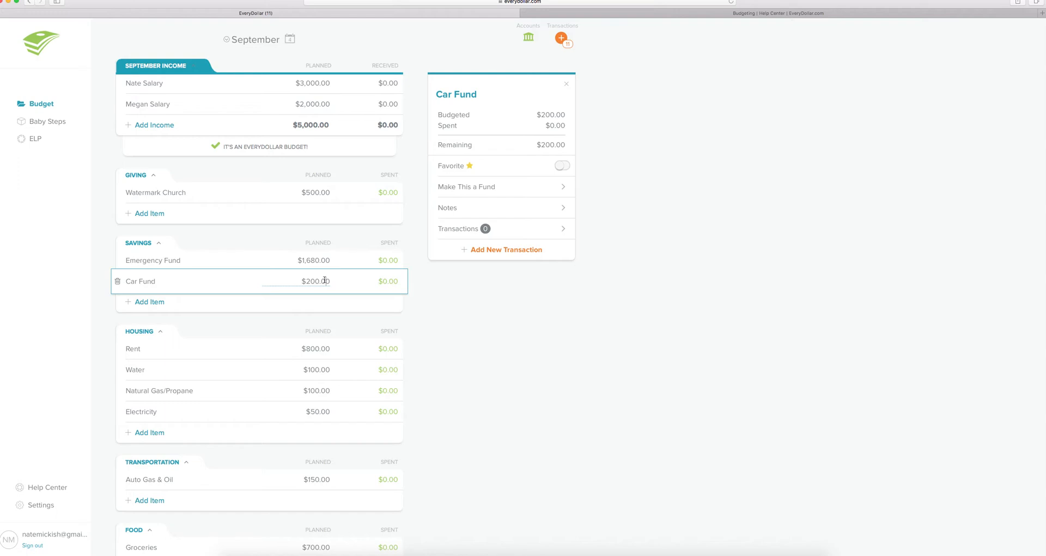
# - View the Rent item's details, then Water's: $100.00 budgeted, $0.00 spent, no transactions
pyautogui.click(354, 356)
pyautogui.click(359, 350)
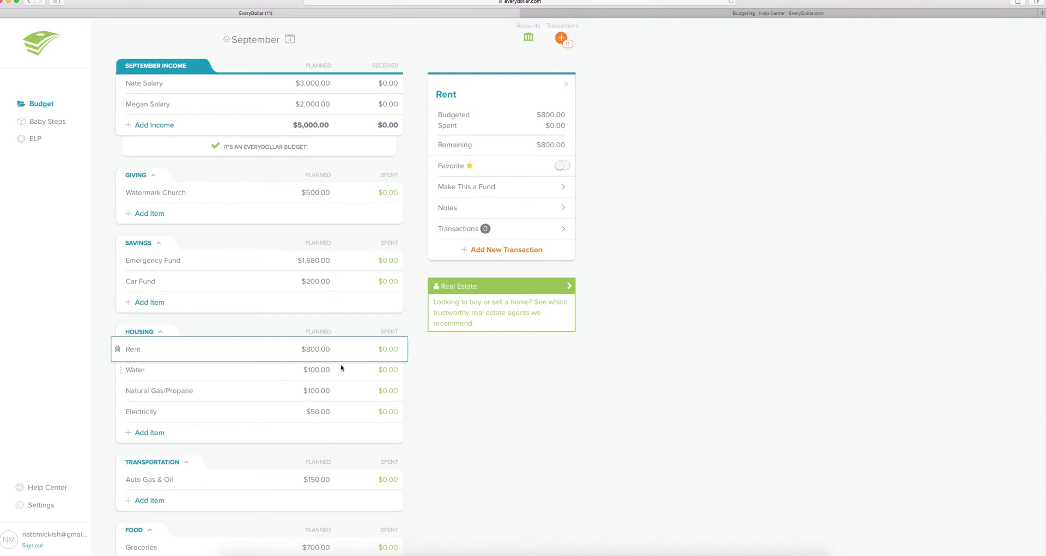
pyautogui.click(342, 349)
pyautogui.click(370, 367)
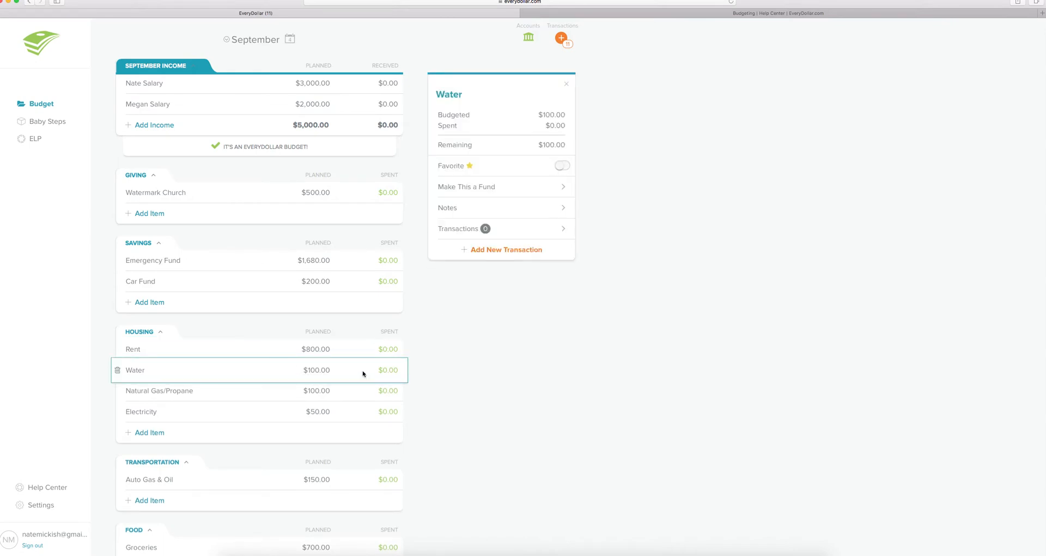
# - Toggle the category column between spent and remaining amounts, then show the new transactions list
pyautogui.scroll(1, 387, 348)
pyautogui.click(388, 352)
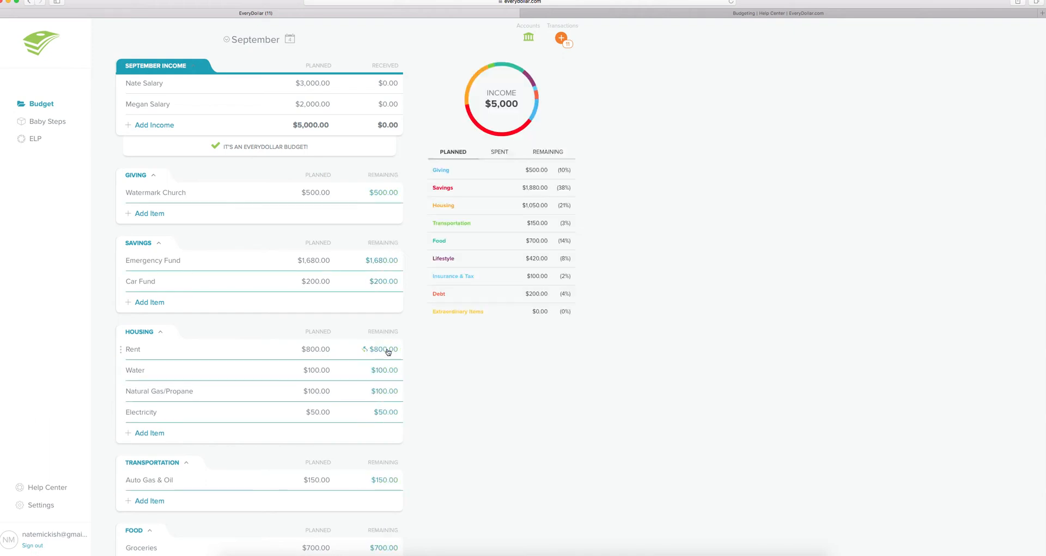
pyautogui.click(388, 351)
pyautogui.click(388, 351)
pyautogui.click(388, 352)
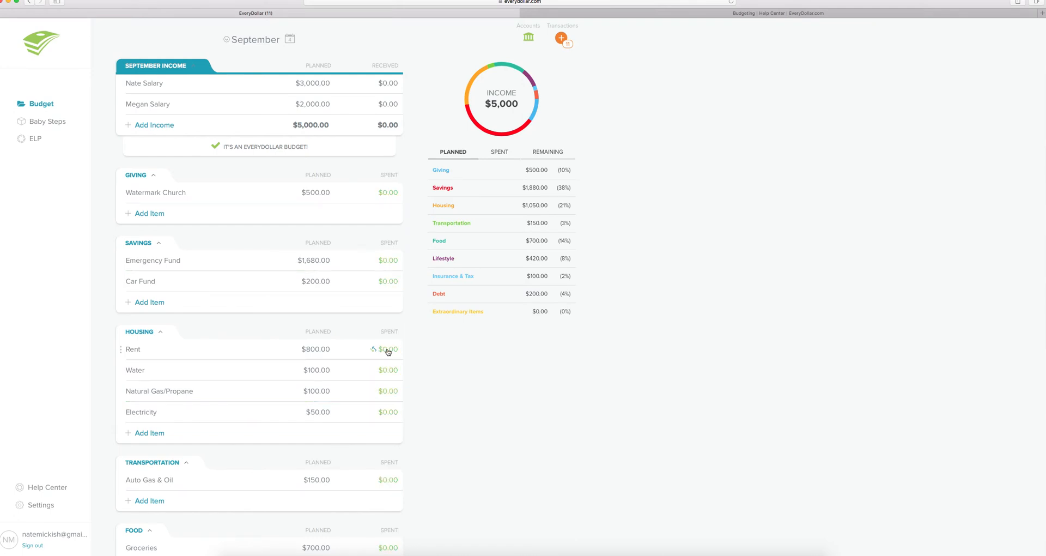
pyautogui.scroll(-3, 388, 353)
pyautogui.scroll(3, 386, 356)
pyautogui.click(561, 38)
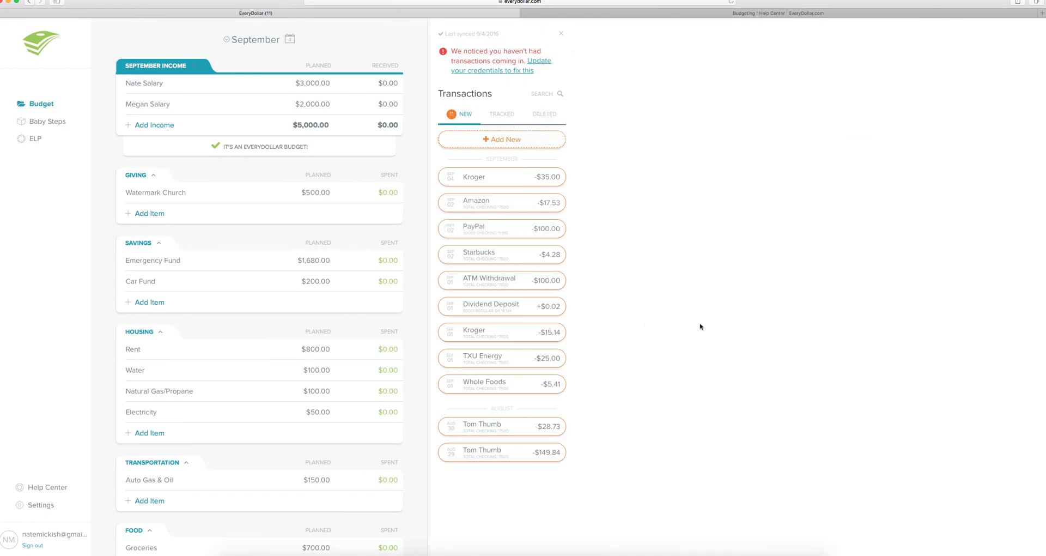
# - Track the $35.00 Kroger transaction under Groceries by dragging it onto the category
pyautogui.moveTo(540, 254); pyautogui.dragTo(383, 256)
pyautogui.moveTo(472, 180); pyautogui.dragTo(271, 539)
pyautogui.scroll(-5, 348, 531)
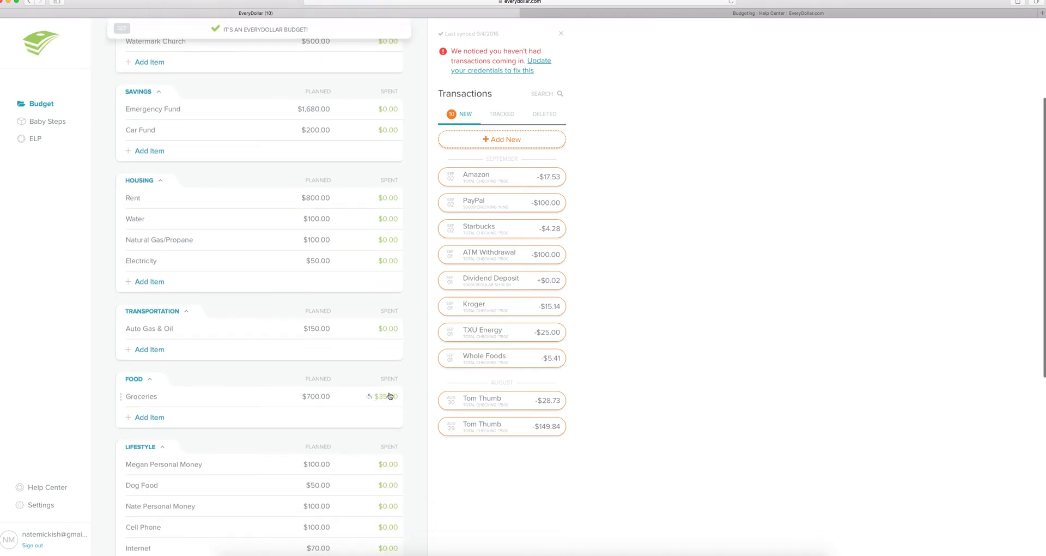
# - Toggle spent/remaining amounts, then bring up the $149.84 Tom Thumb transaction for editing
pyautogui.click(390, 399)
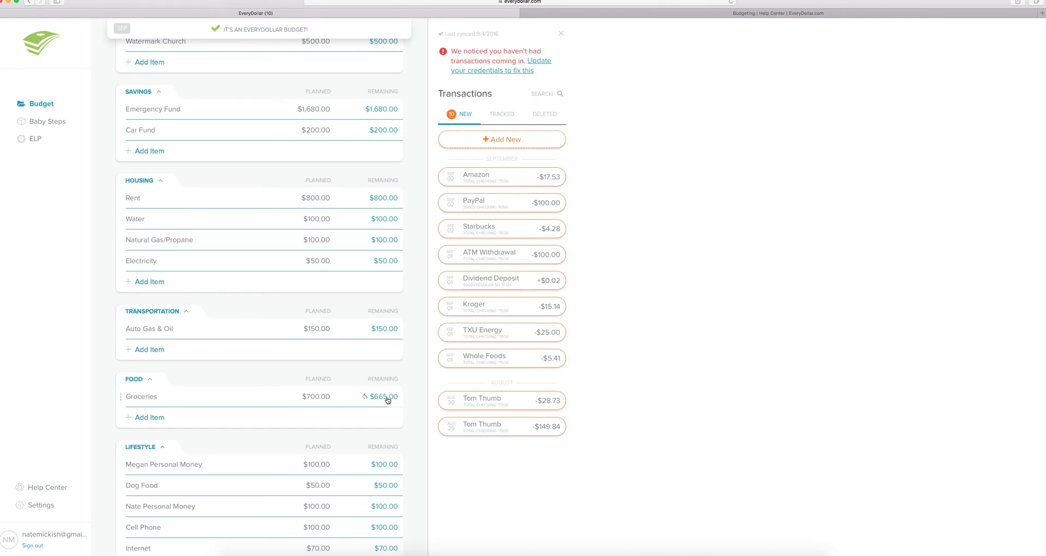
pyautogui.click(387, 399)
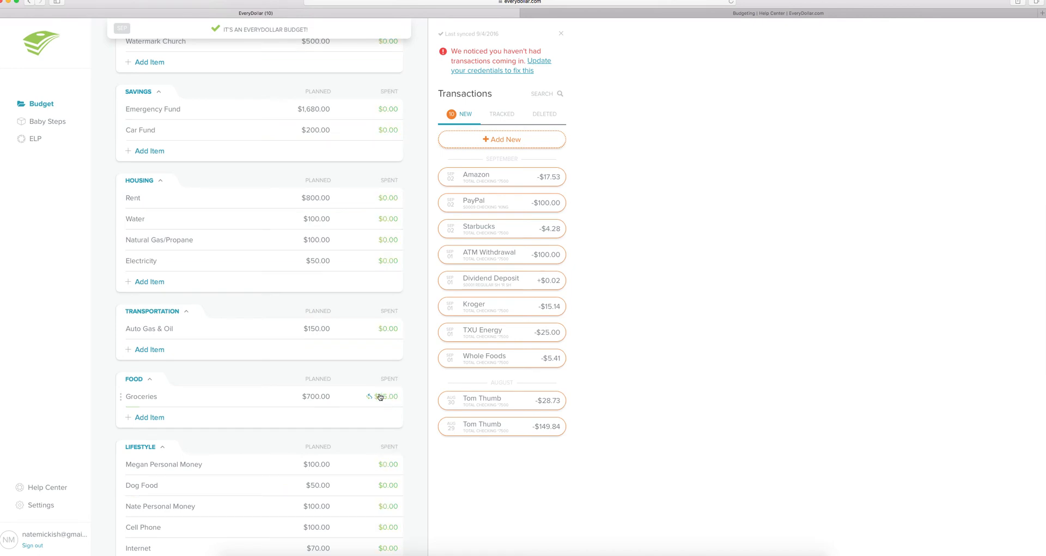
pyautogui.moveTo(490, 430)
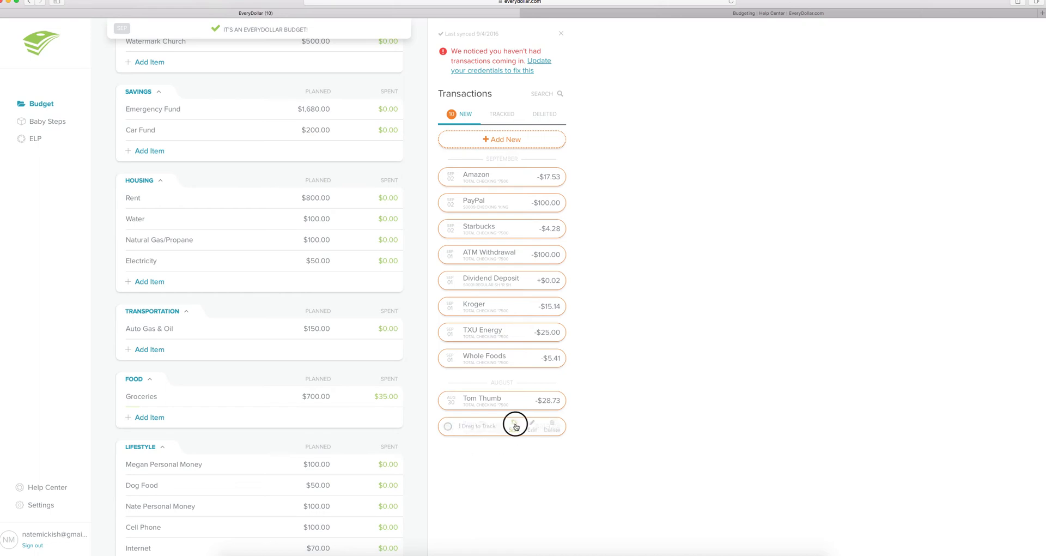
pyautogui.click(515, 426)
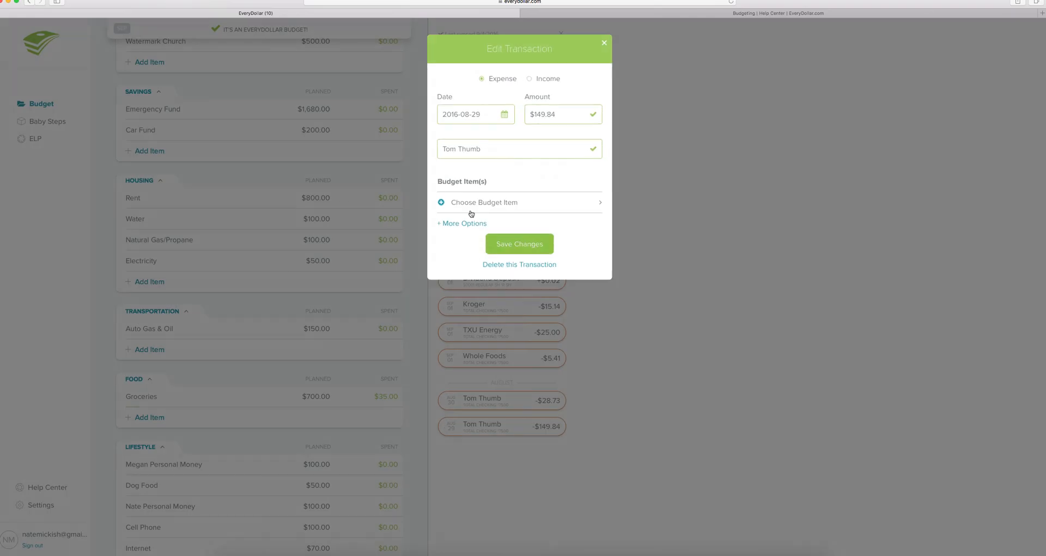
# - Assign the Tom Thumb purchase to both Groceries and the Lifestyle personal money item
pyautogui.click(441, 204)
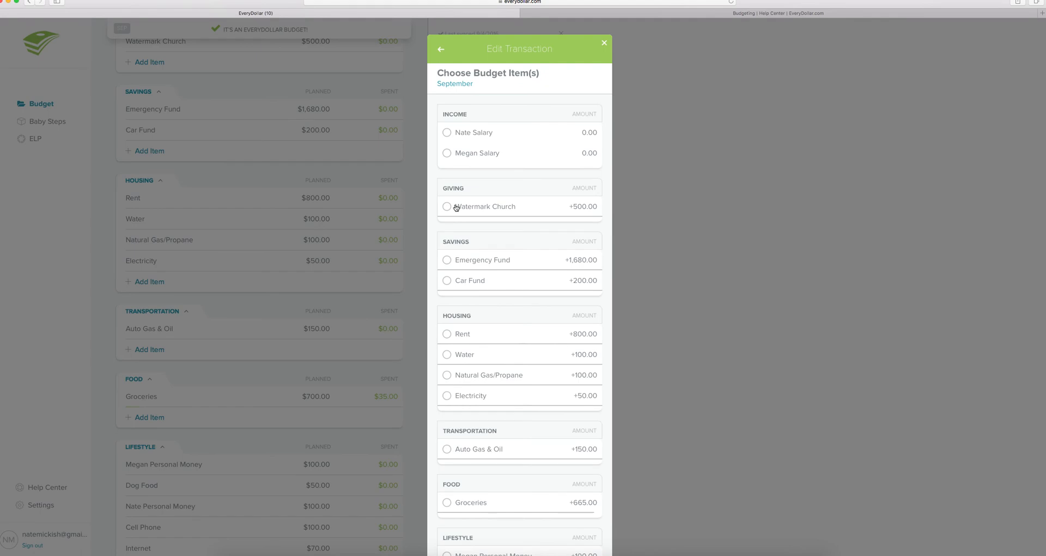
pyautogui.scroll(2, 489, 177)
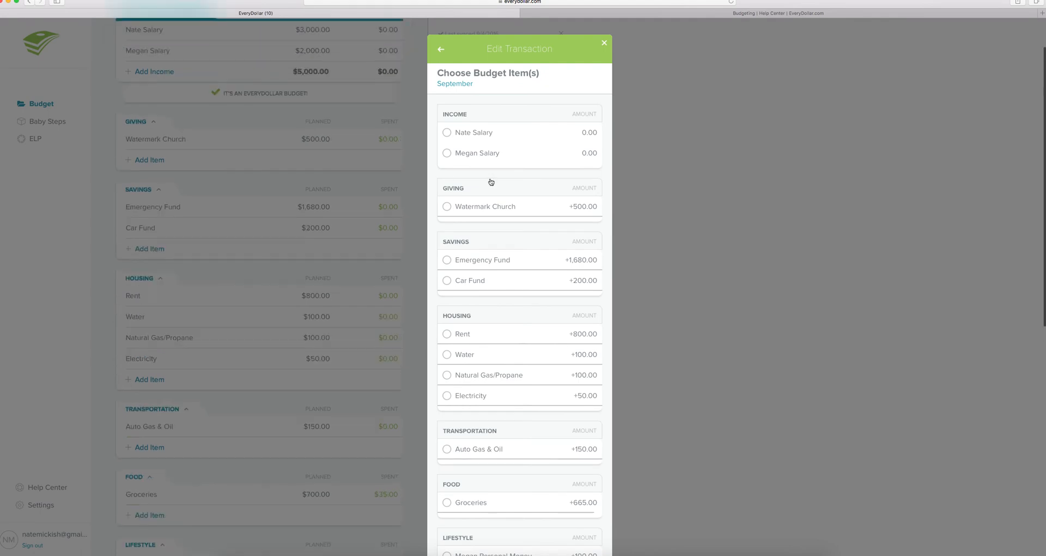
pyautogui.scroll(-6, 700, 402)
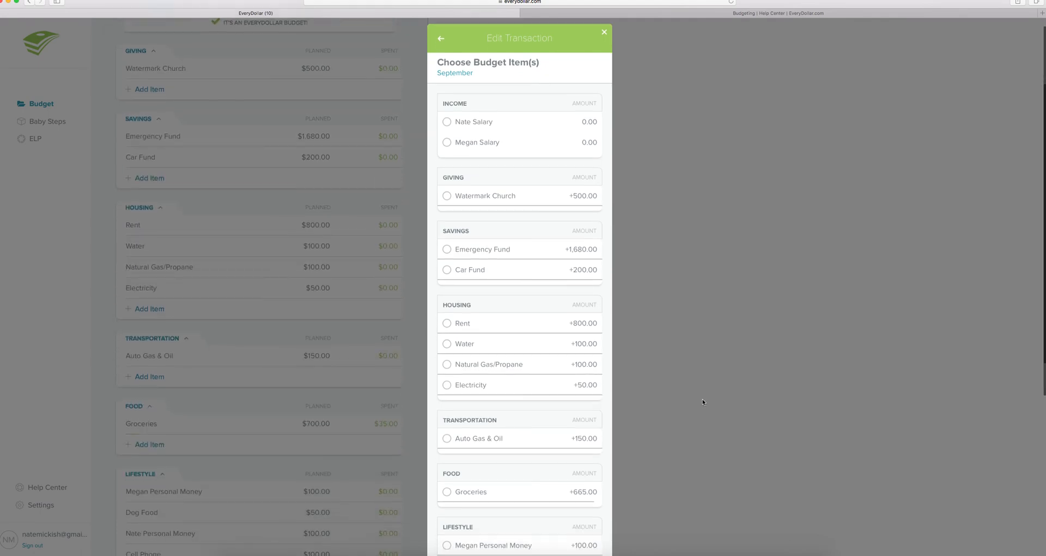
pyautogui.click(445, 323)
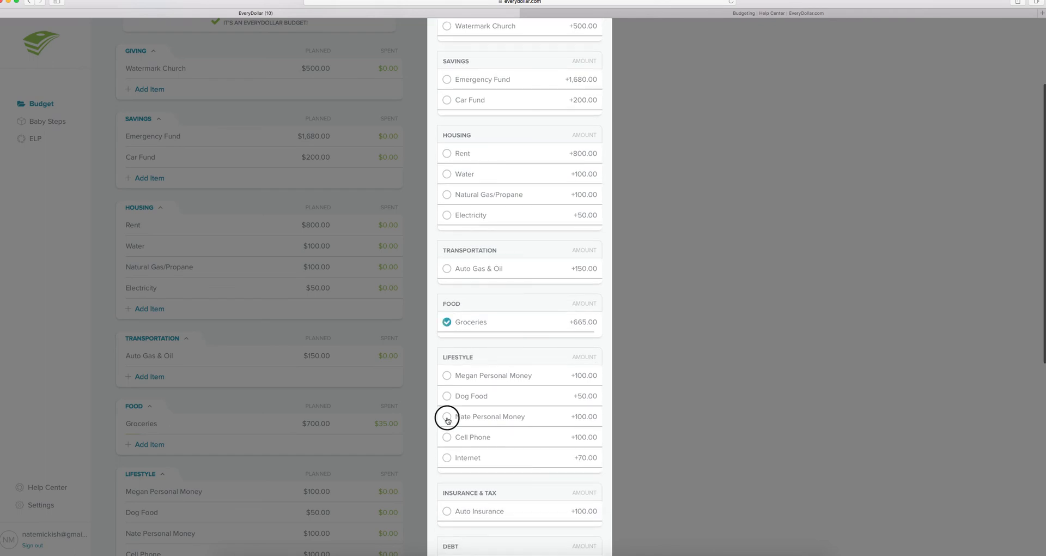
pyautogui.click(486, 418)
pyautogui.scroll(-3, 523, 428)
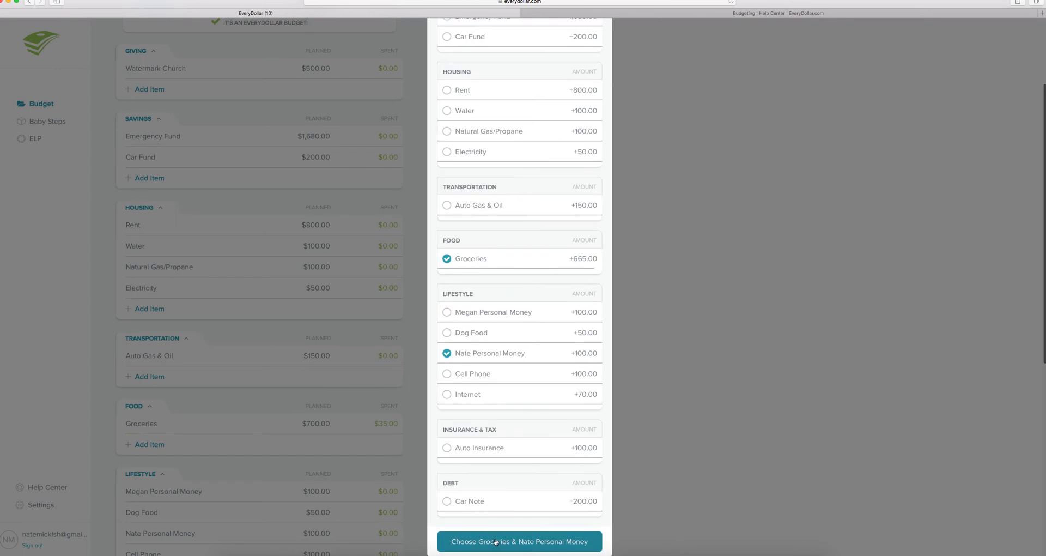
pyautogui.click(496, 541)
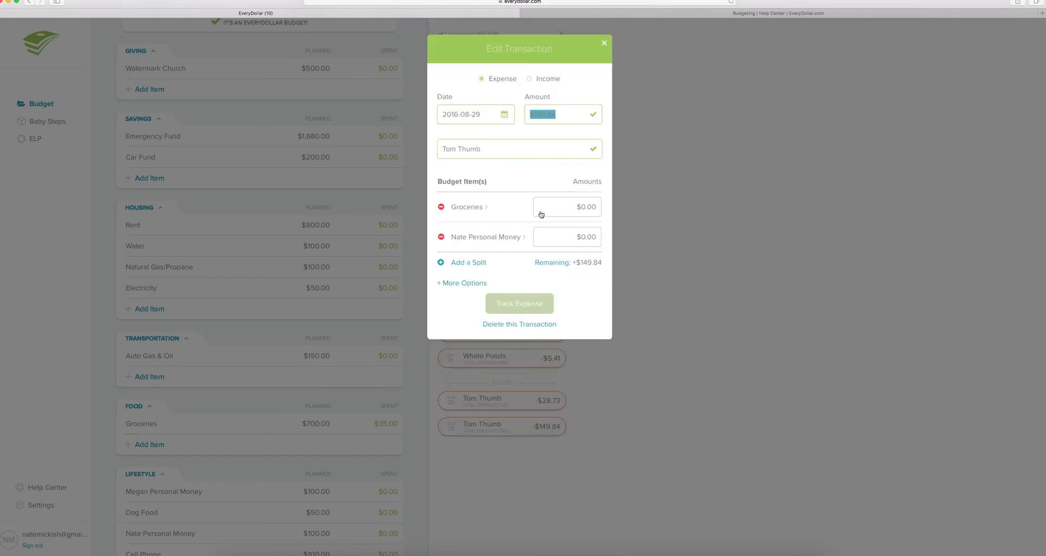
# - Split it as $125.00 Groceries and $24.84 personal money, and track the expense
pyautogui.click(578, 205)
pyautogui.moveTo(585, 205); pyautogui.dragTo(598, 205)
pyautogui.write('125')
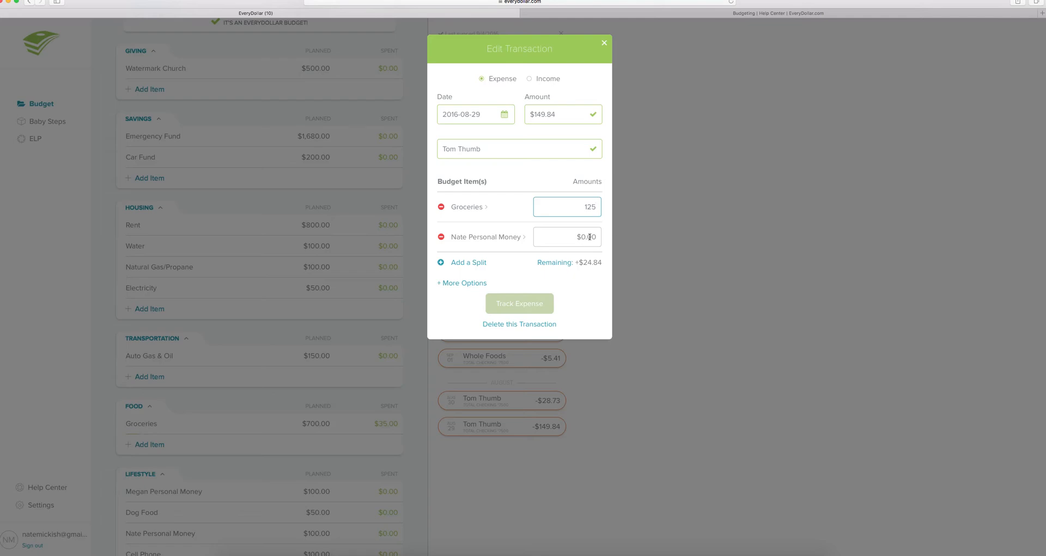
pyautogui.click(567, 237)
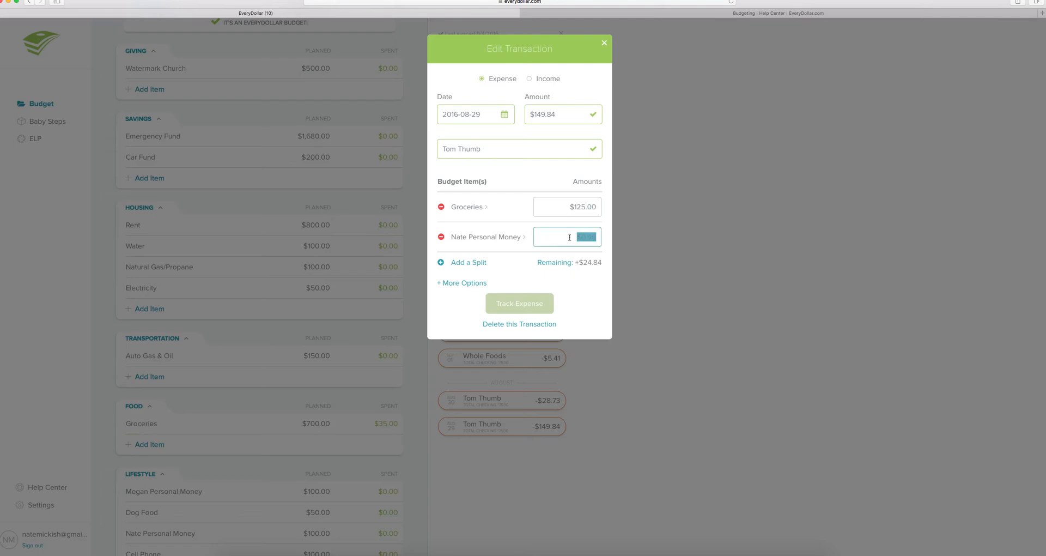
pyautogui.write('24.84')
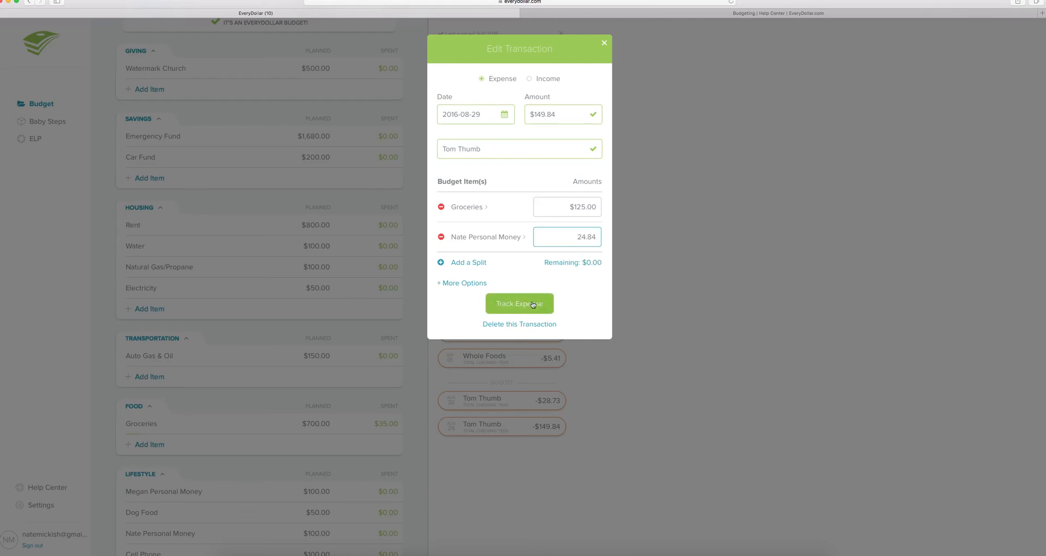
pyautogui.click(533, 304)
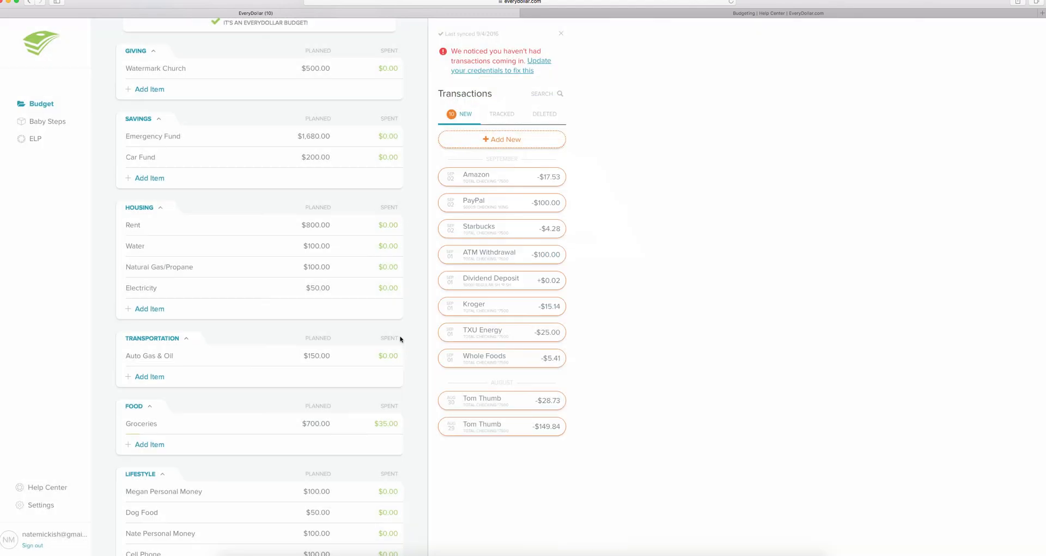
pyautogui.scroll(-5, 351, 342)
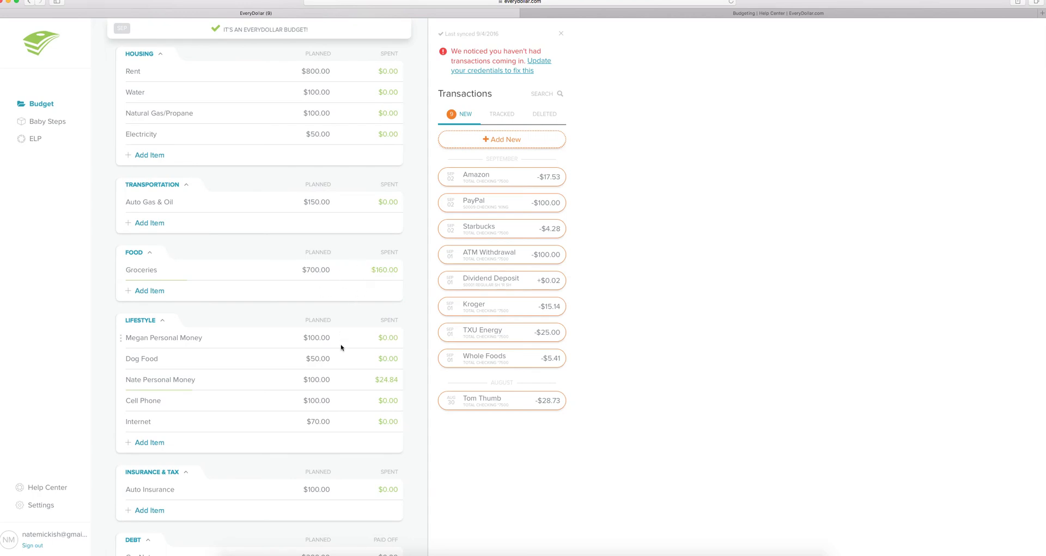
pyautogui.scroll(-3, 367, 376)
pyautogui.scroll(4, 368, 376)
pyautogui.scroll(5, 369, 375)
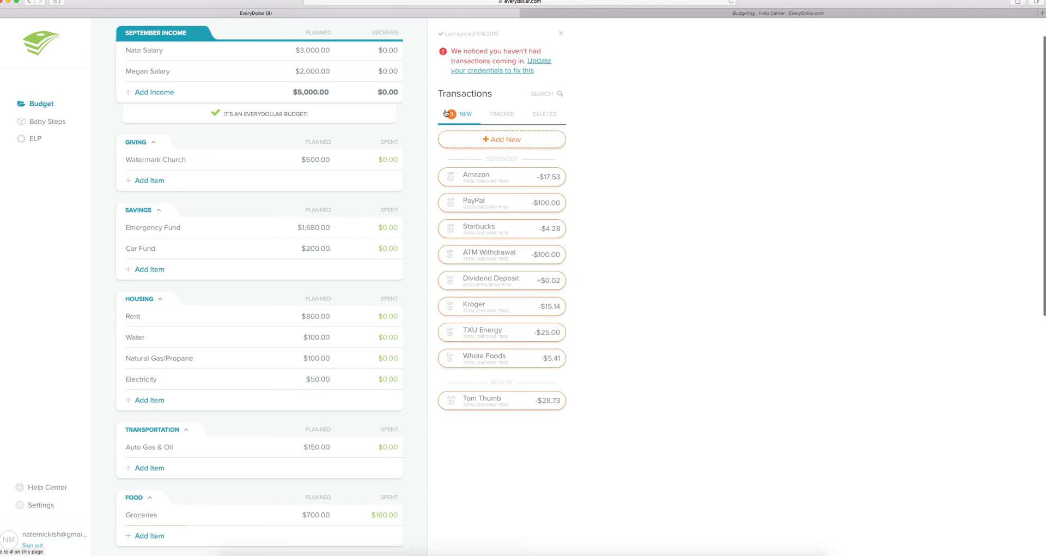
# - Add a new $10.00 expense with Sprout's as the merchant
pyautogui.click(501, 140)
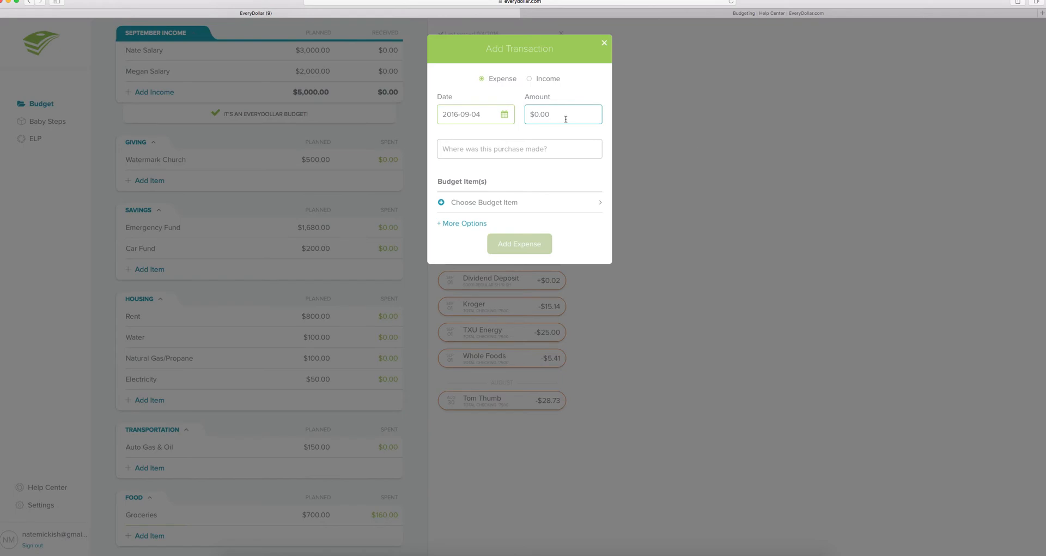
pyautogui.click(565, 117)
pyautogui.write('10')
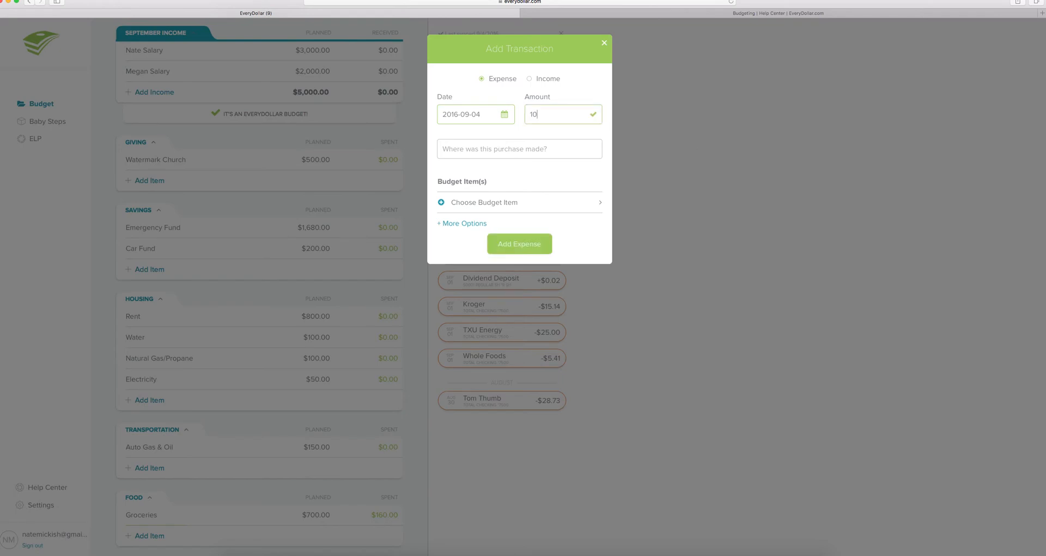
pyautogui.write('.00')
pyautogui.click(528, 149)
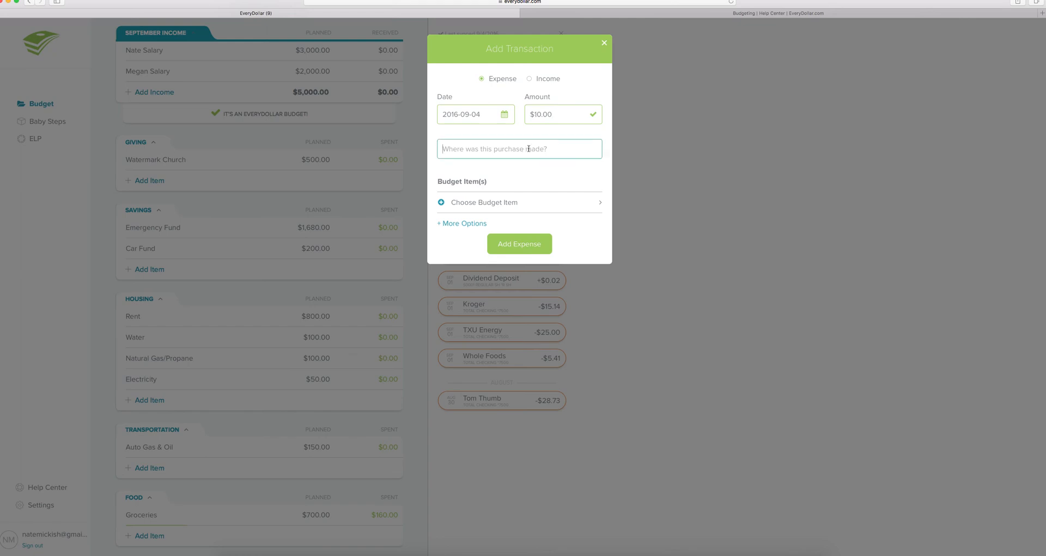
pyautogui.write('Sprout')
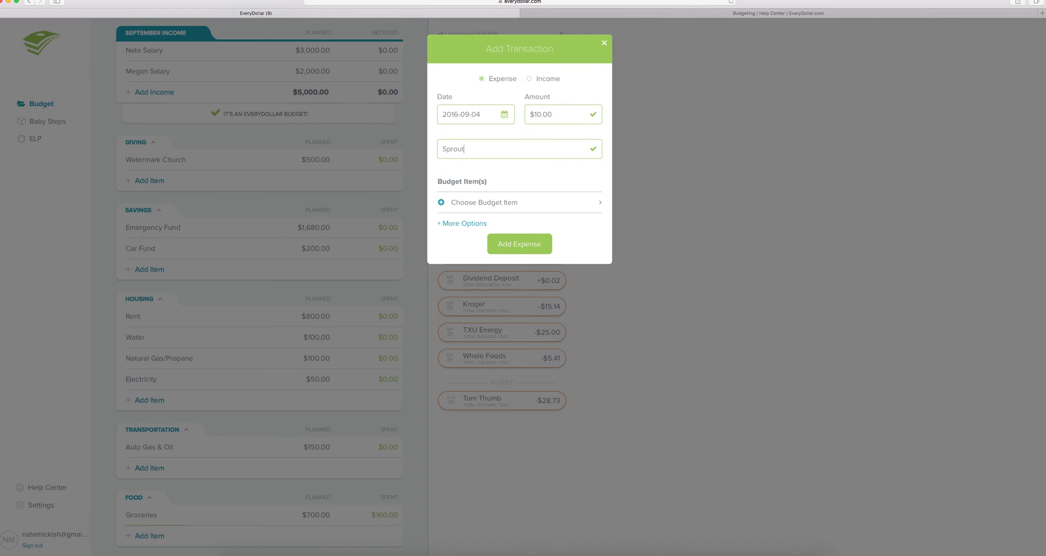
pyautogui.write("'s")
# - Track it to the Lifestyle personal money item and return to the budget summary
pyautogui.click(478, 203)
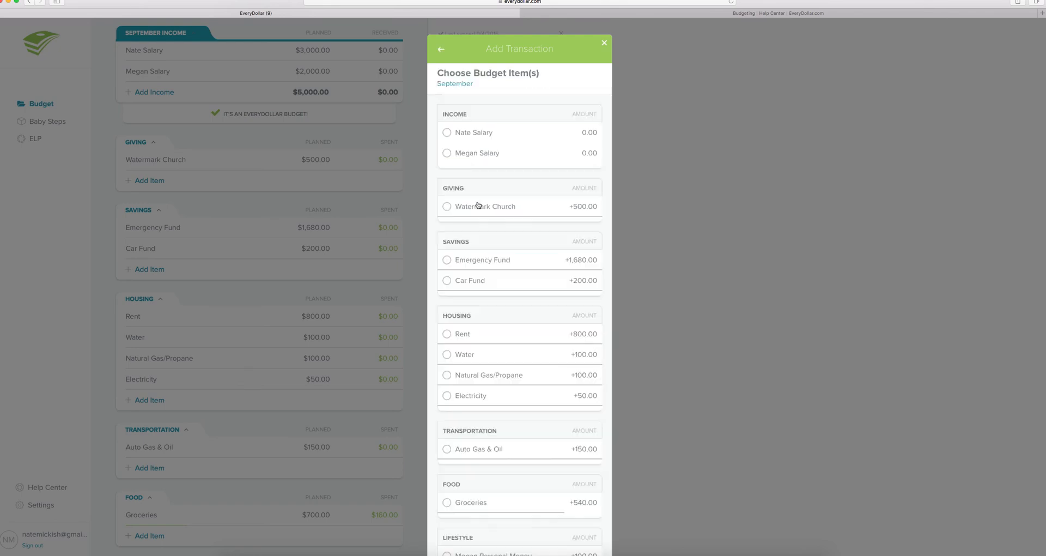
pyautogui.scroll(-3, 521, 428)
pyautogui.scroll(-2, 522, 429)
pyautogui.click(457, 449)
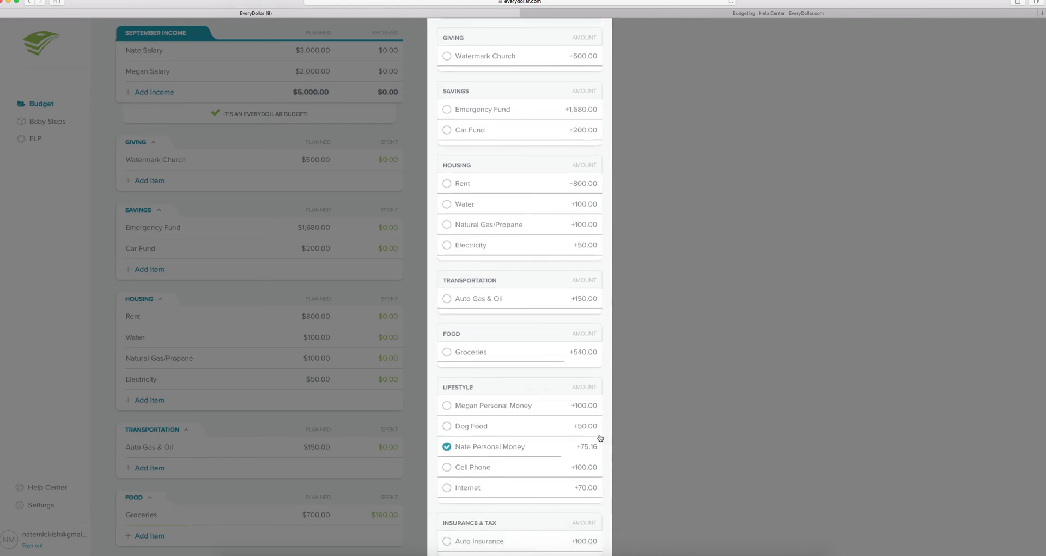
pyautogui.scroll(-3, 600, 438)
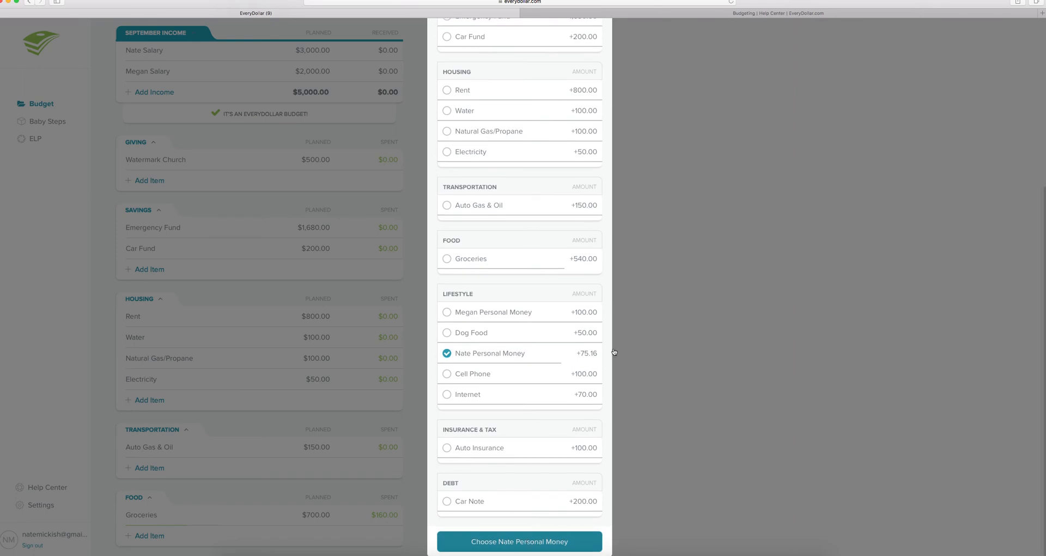
pyautogui.click(526, 271)
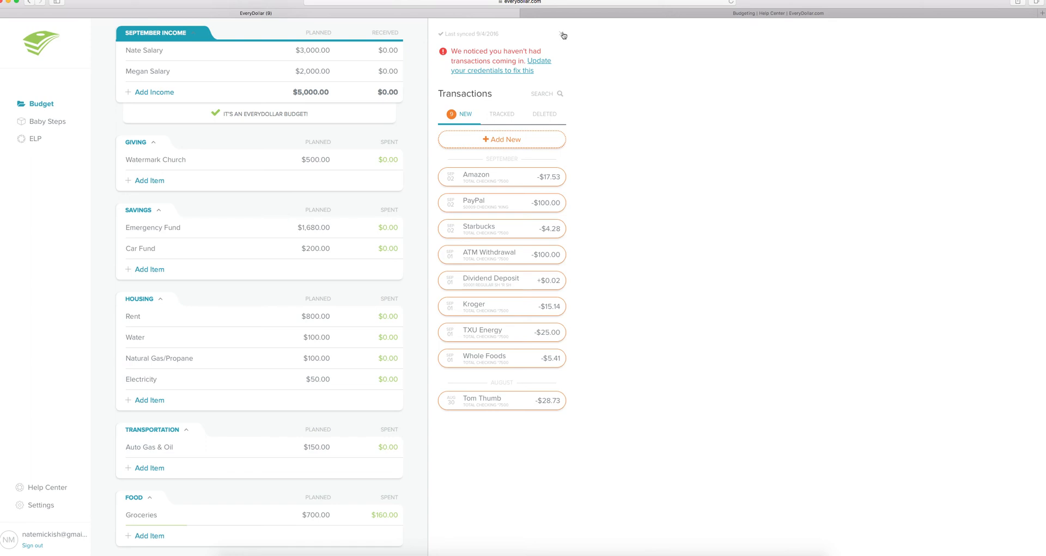
pyautogui.click(563, 35)
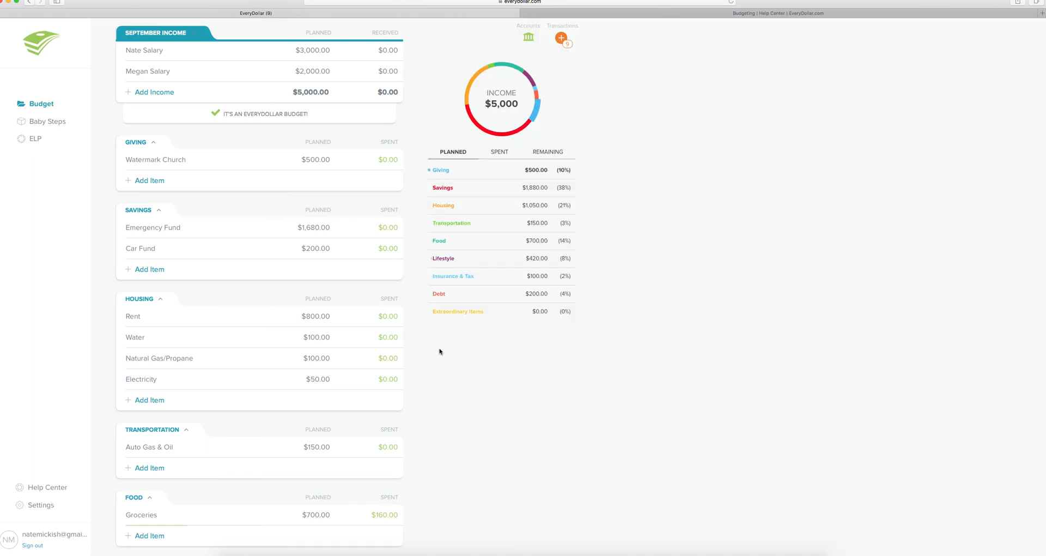
pyautogui.scroll(-5, 402, 345)
pyautogui.scroll(-1, 402, 346)
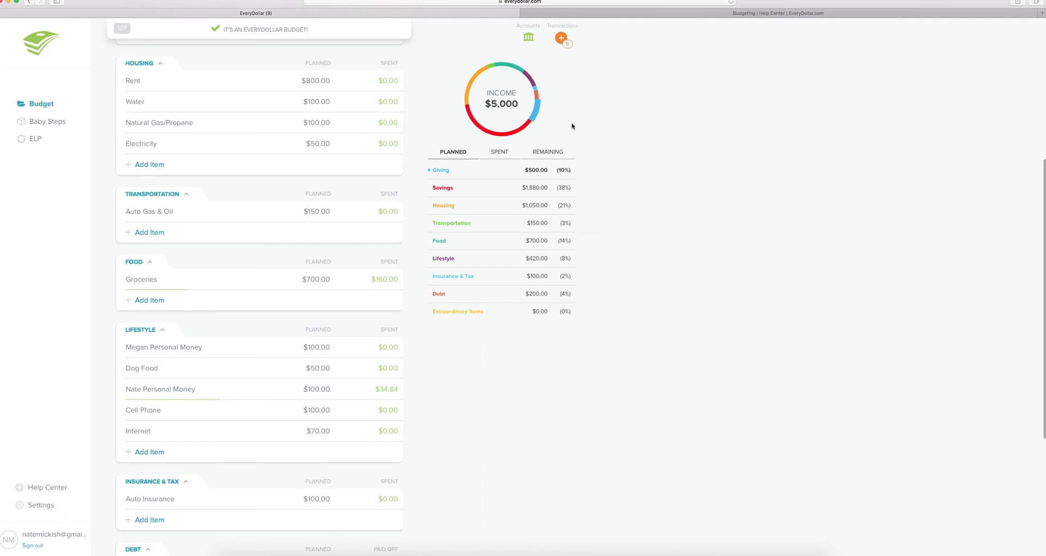
pyautogui.scroll(-3, 572, 133)
pyautogui.scroll(2, 575, 146)
pyautogui.scroll(1, 575, 146)
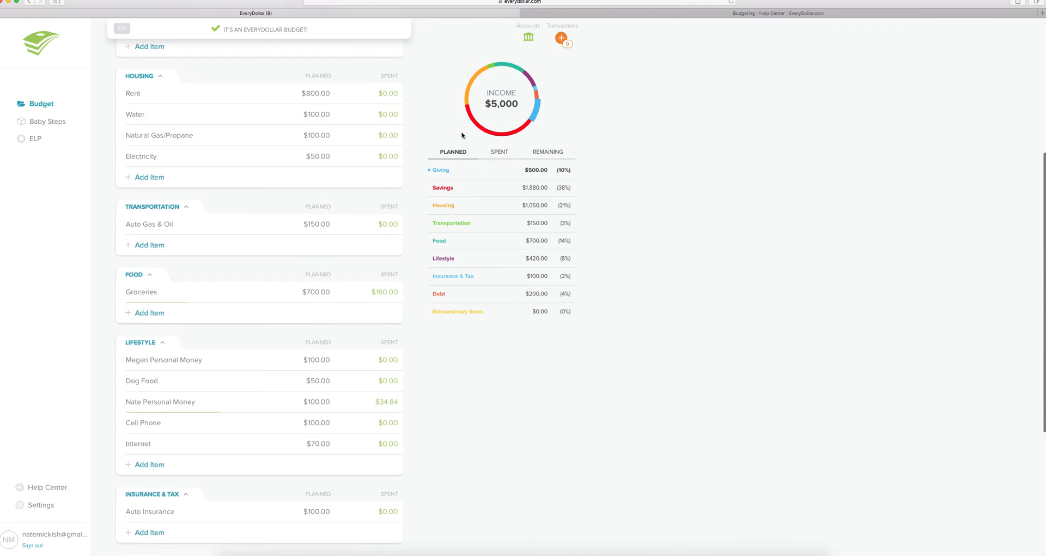
pyautogui.scroll(-3, 462, 148)
pyautogui.scroll(8, 435, 149)
pyautogui.scroll(4, 435, 149)
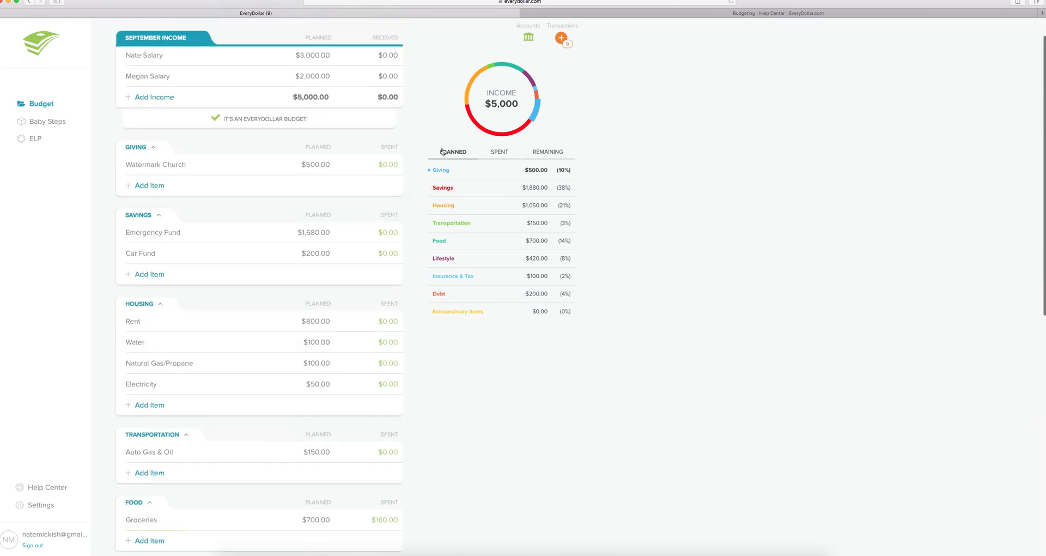
pyautogui.click(450, 156)
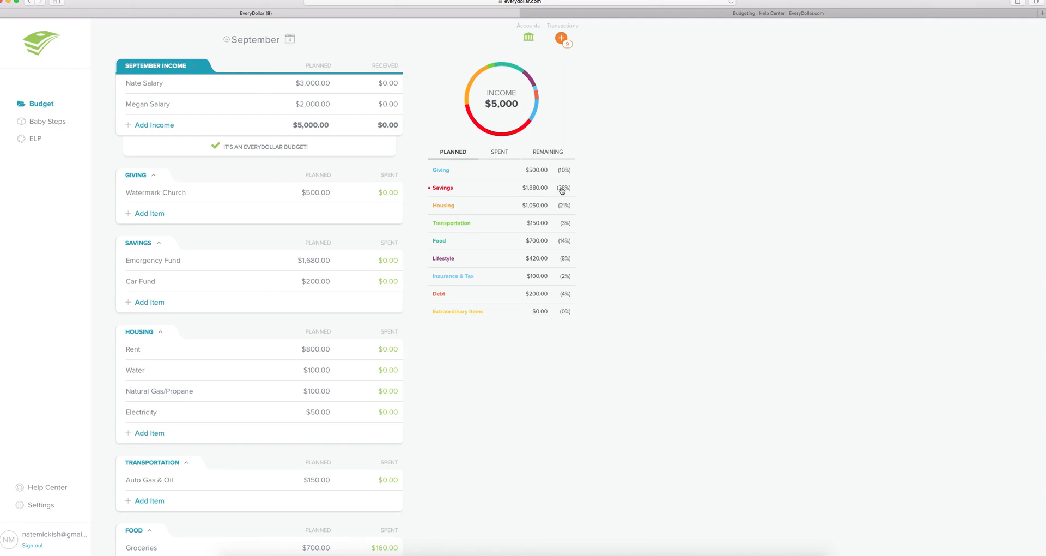
pyautogui.click(501, 154)
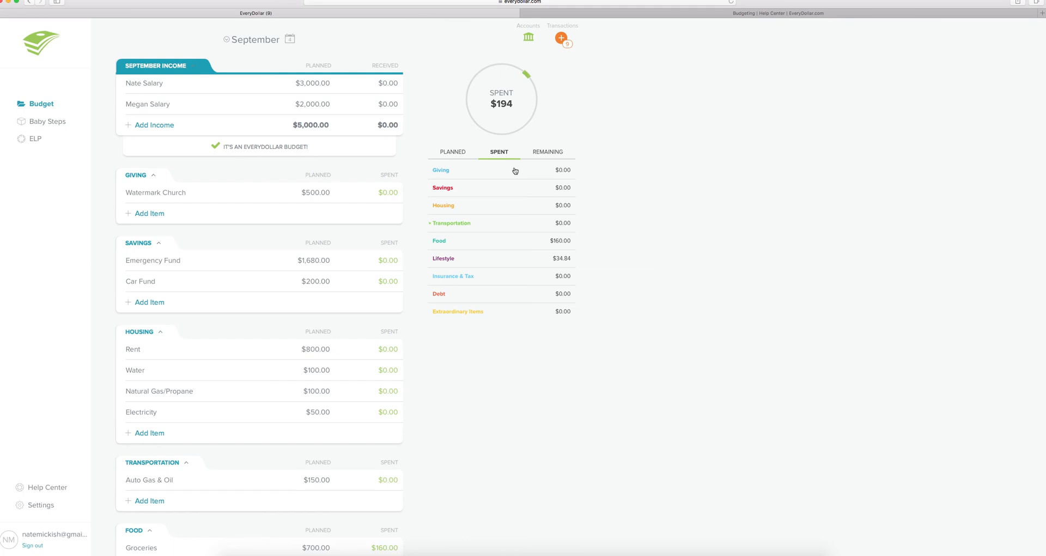
pyautogui.click(541, 155)
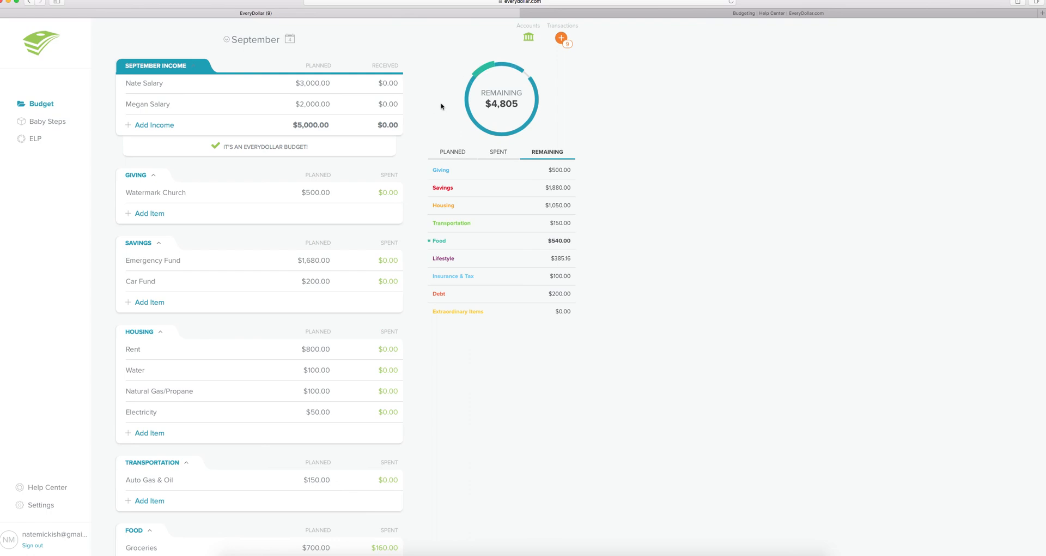
pyautogui.click(453, 153)
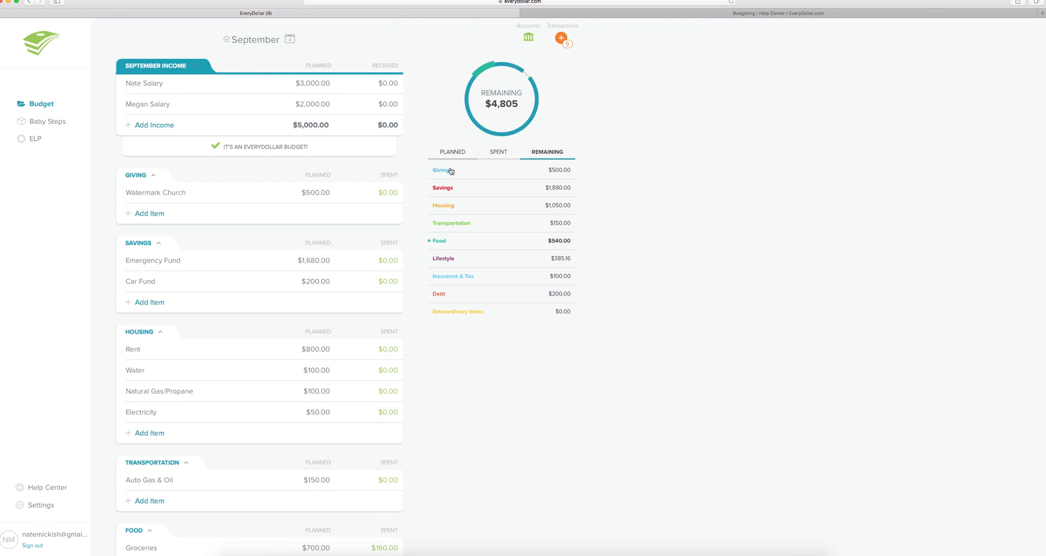